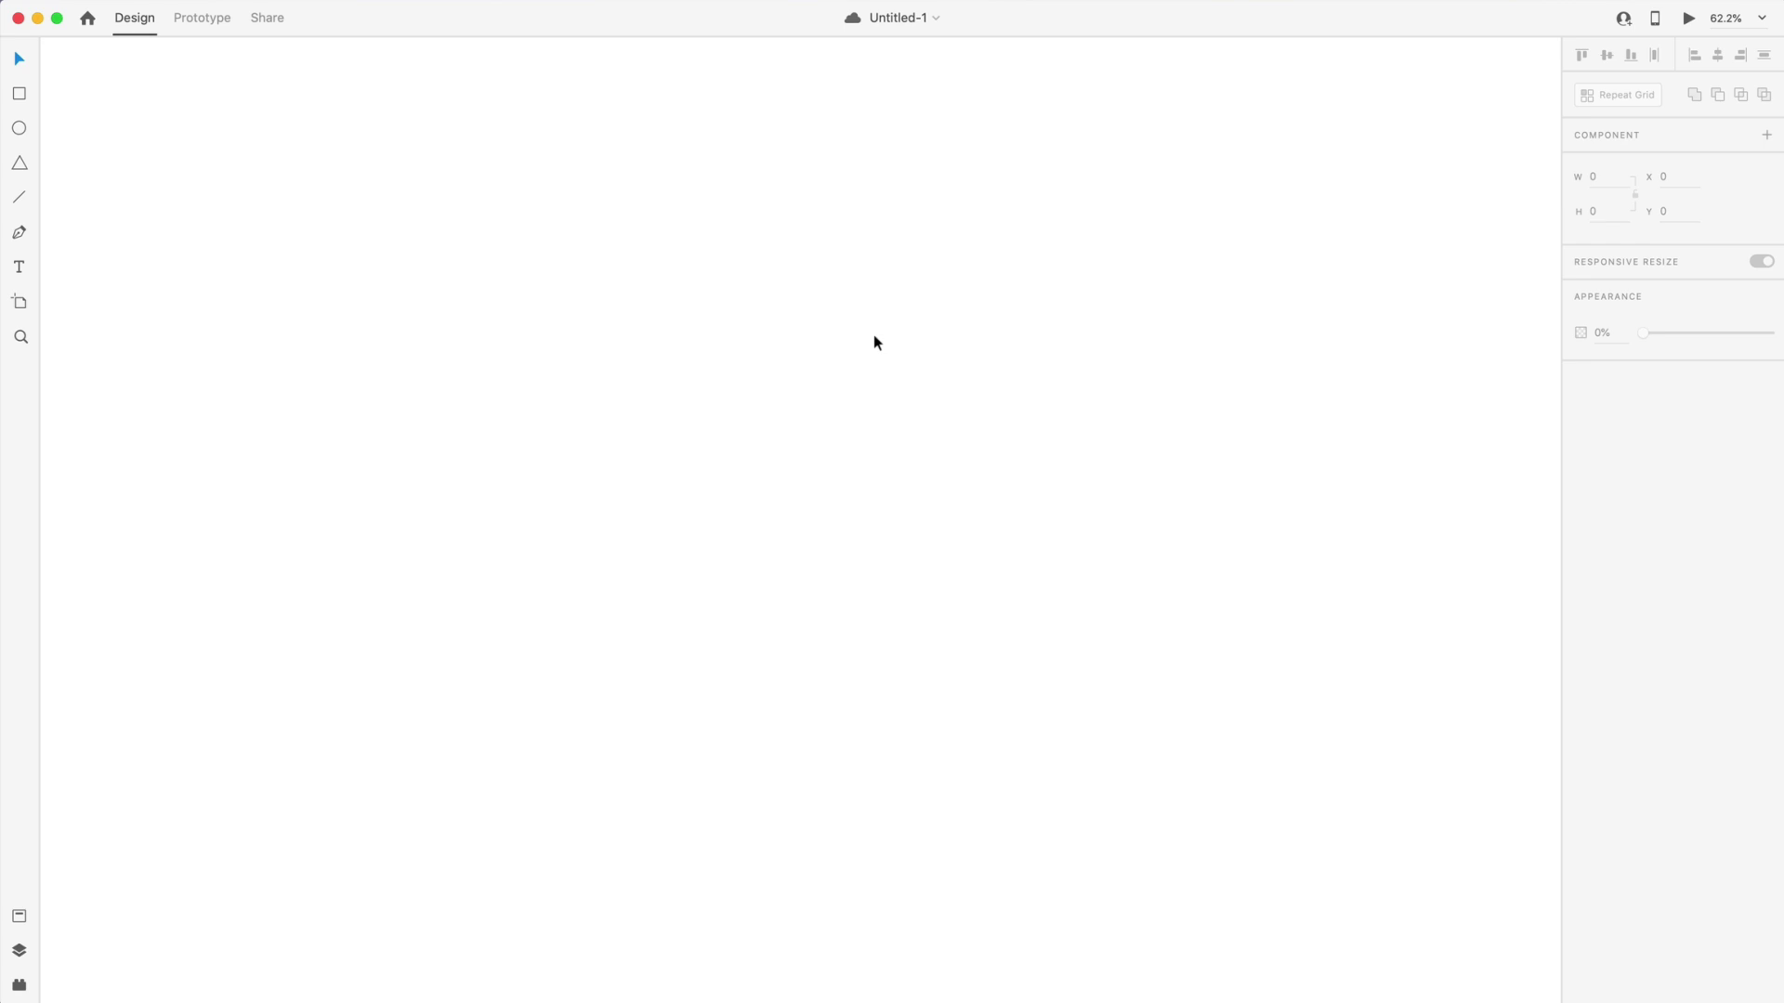
Create a 411×822 Google XL 3 artboard with the Android Artboard plugin
key("super+shift+a")
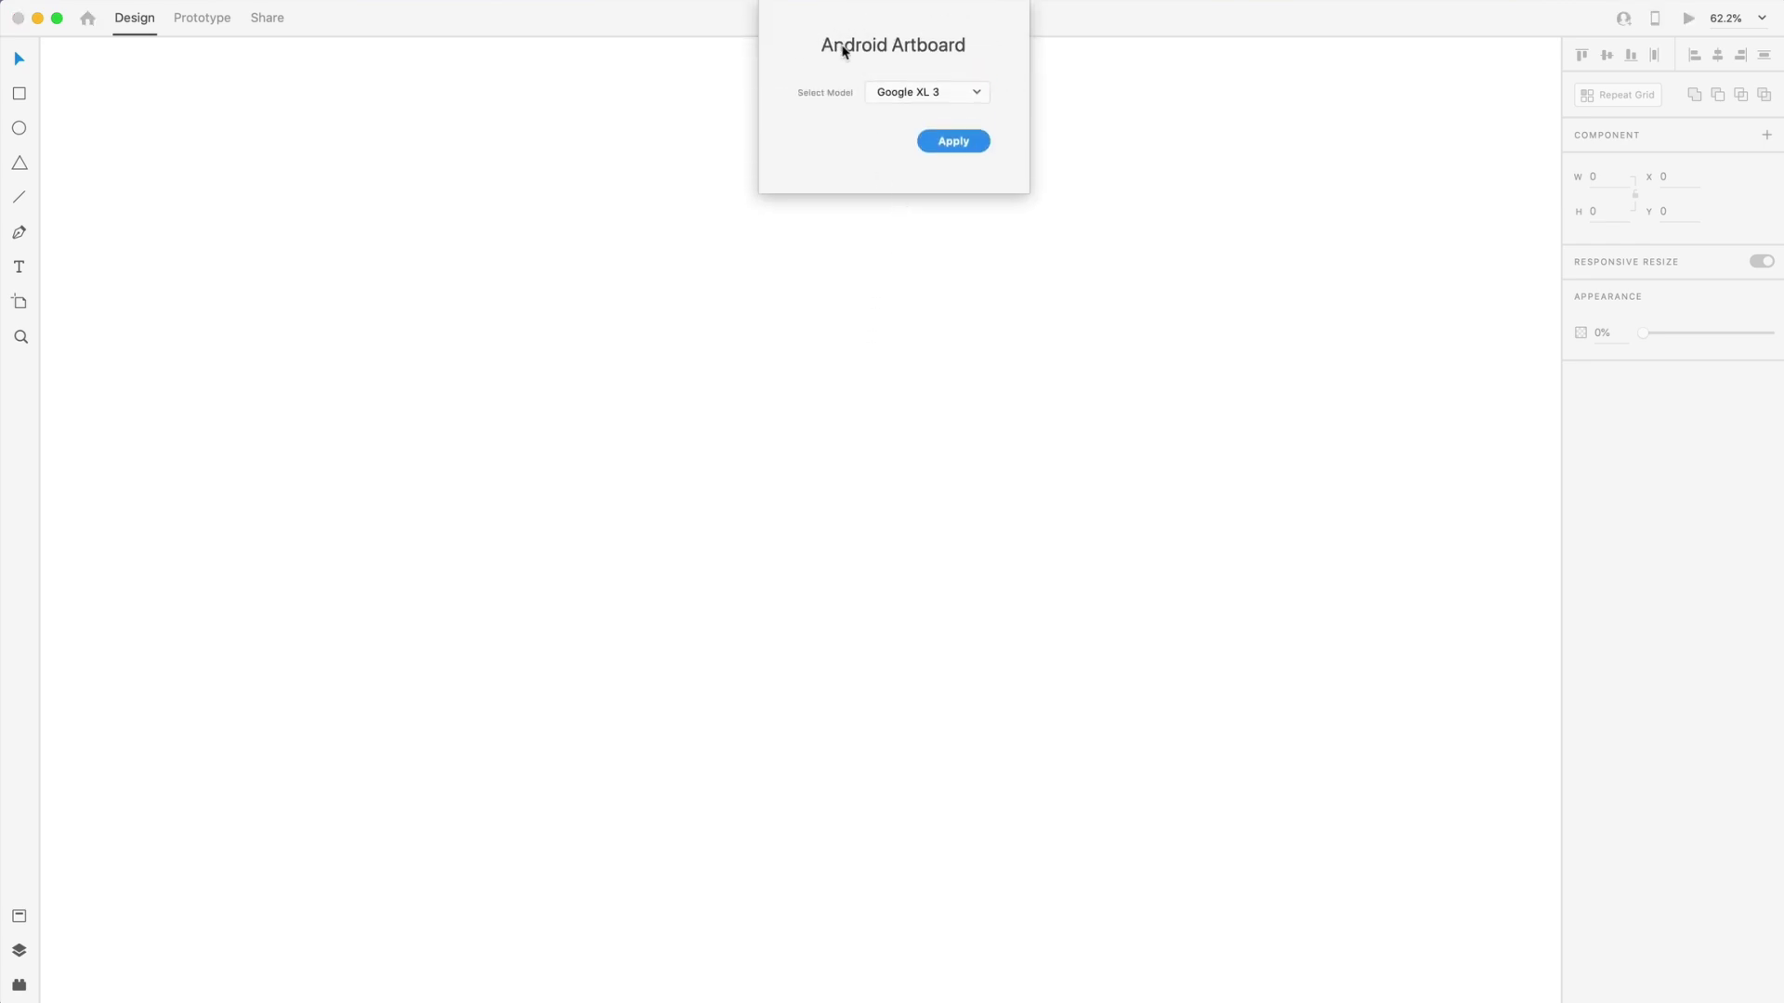
left_click(933, 92)
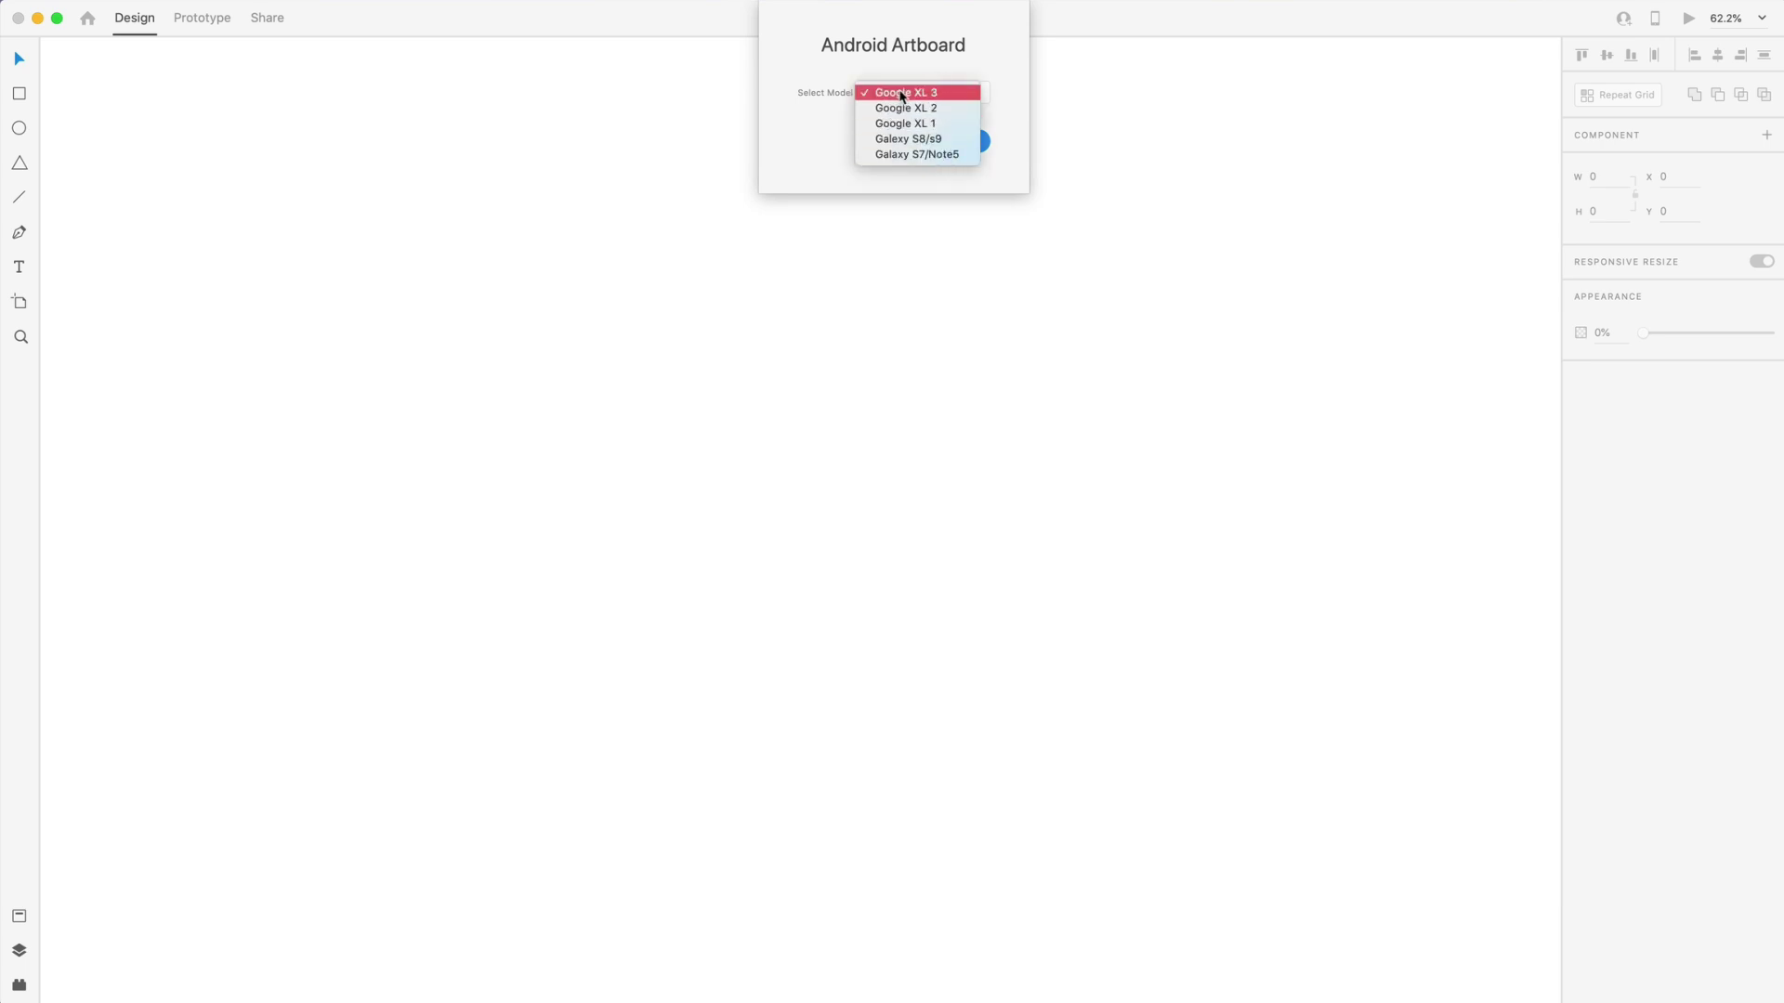
left_click(897, 93)
left_click(954, 142)
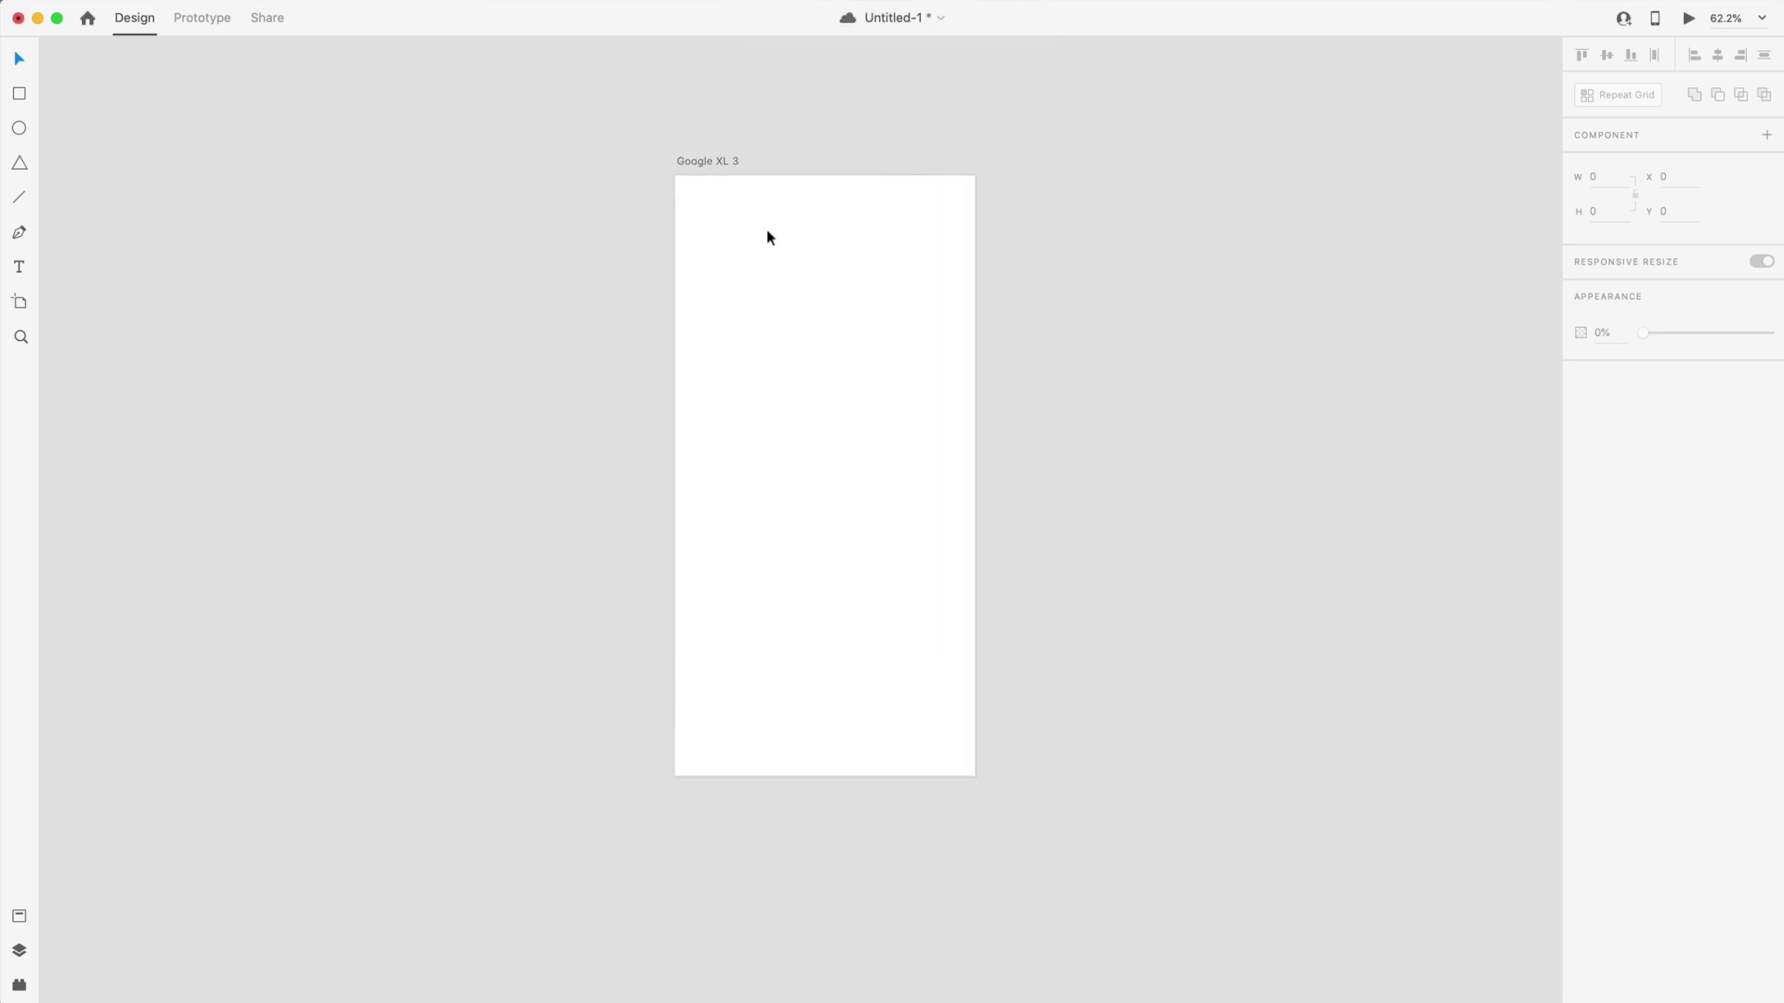
Show the artboard's four-column layout grid and save the document
left_click(653, 135)
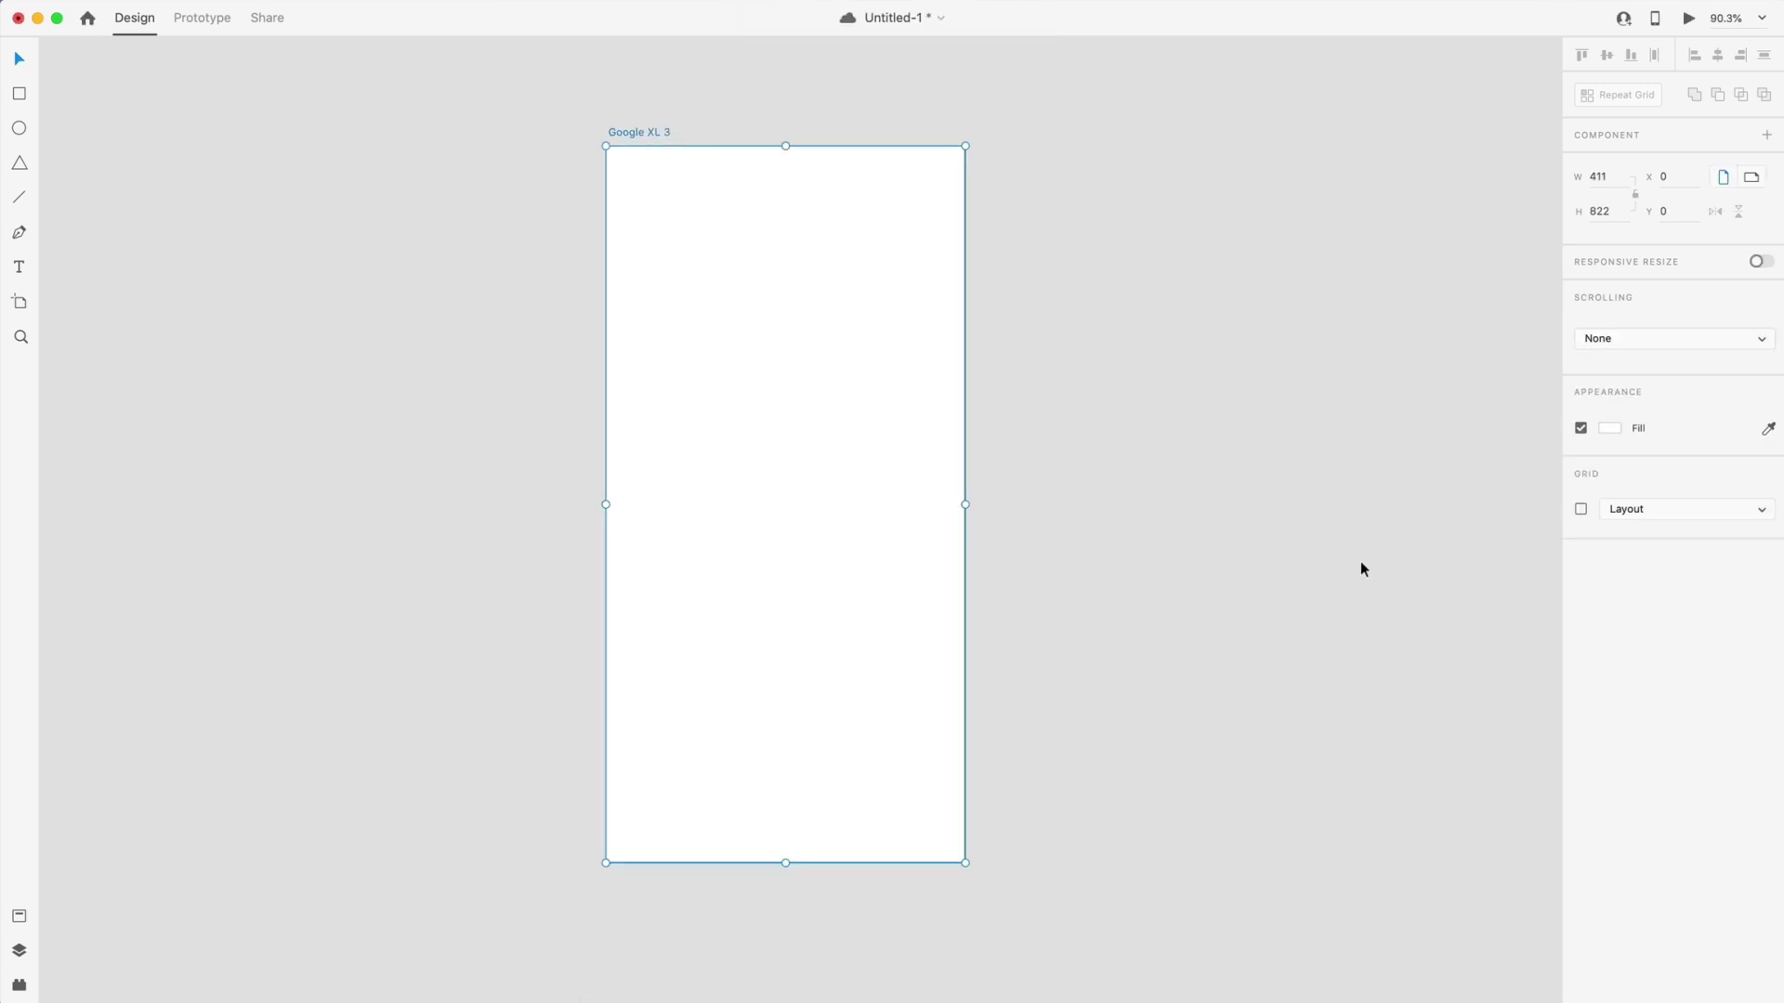
left_click(1580, 509)
left_click(1378, 482)
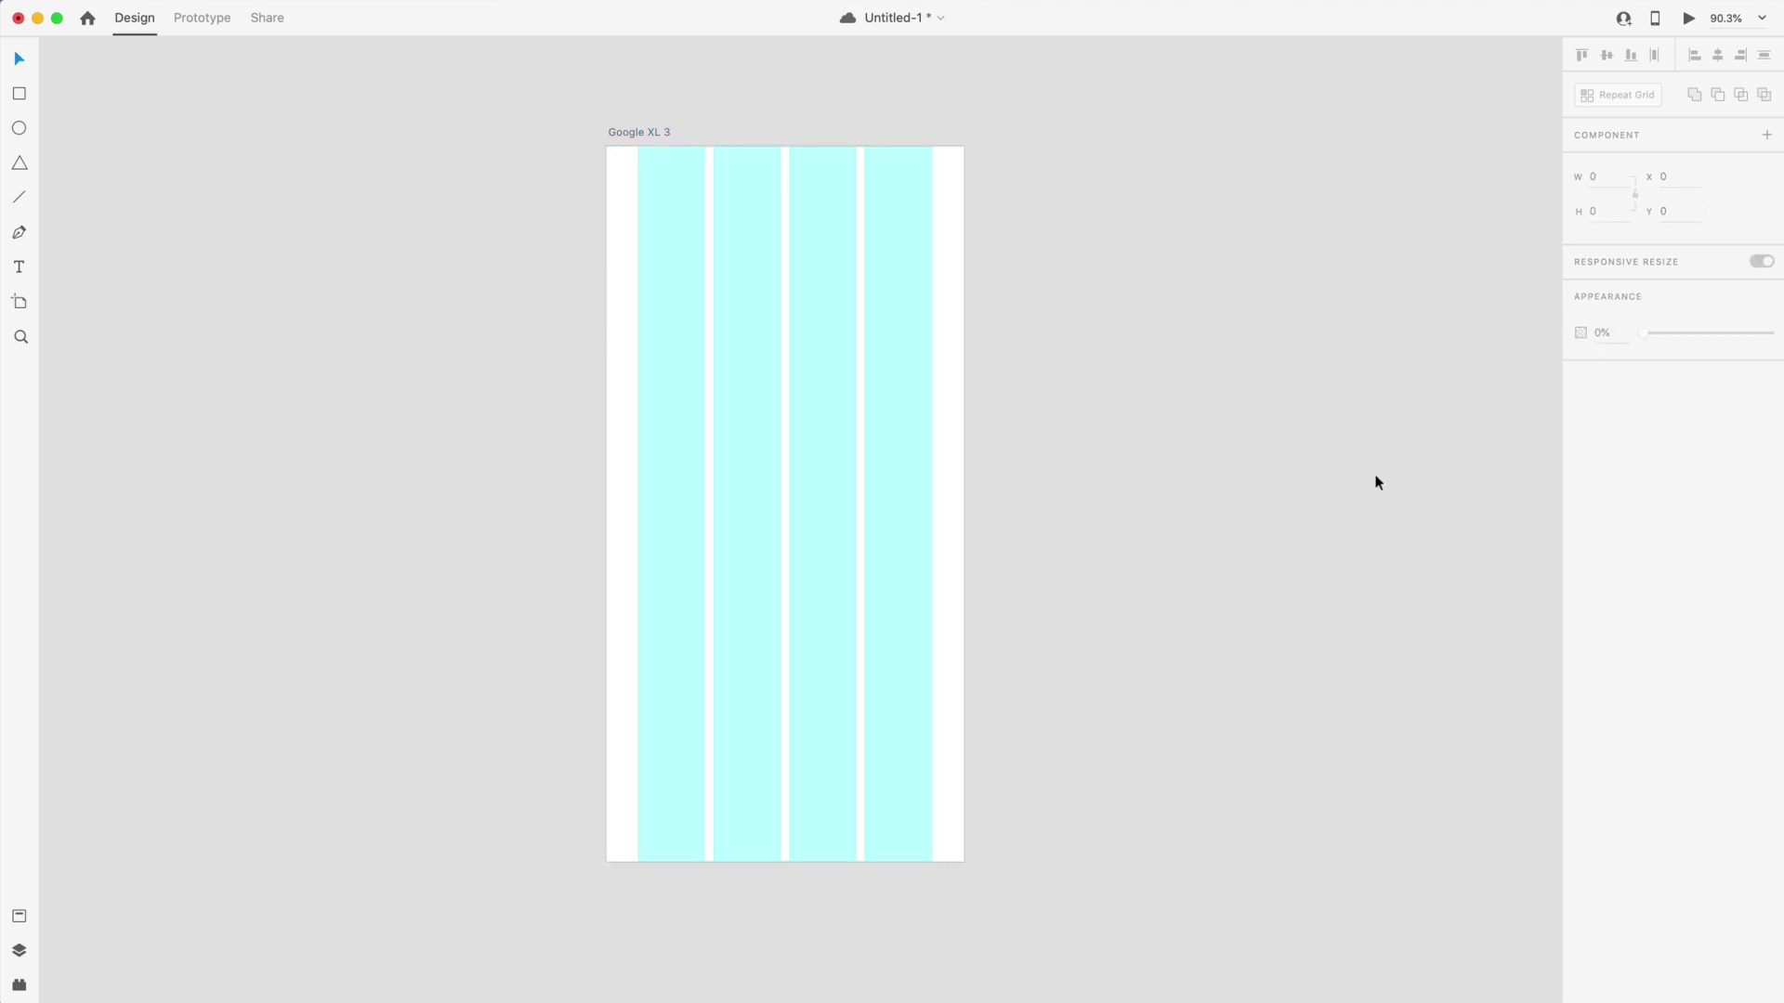
key("super+s")
scroll(865, 414, "left", 3)
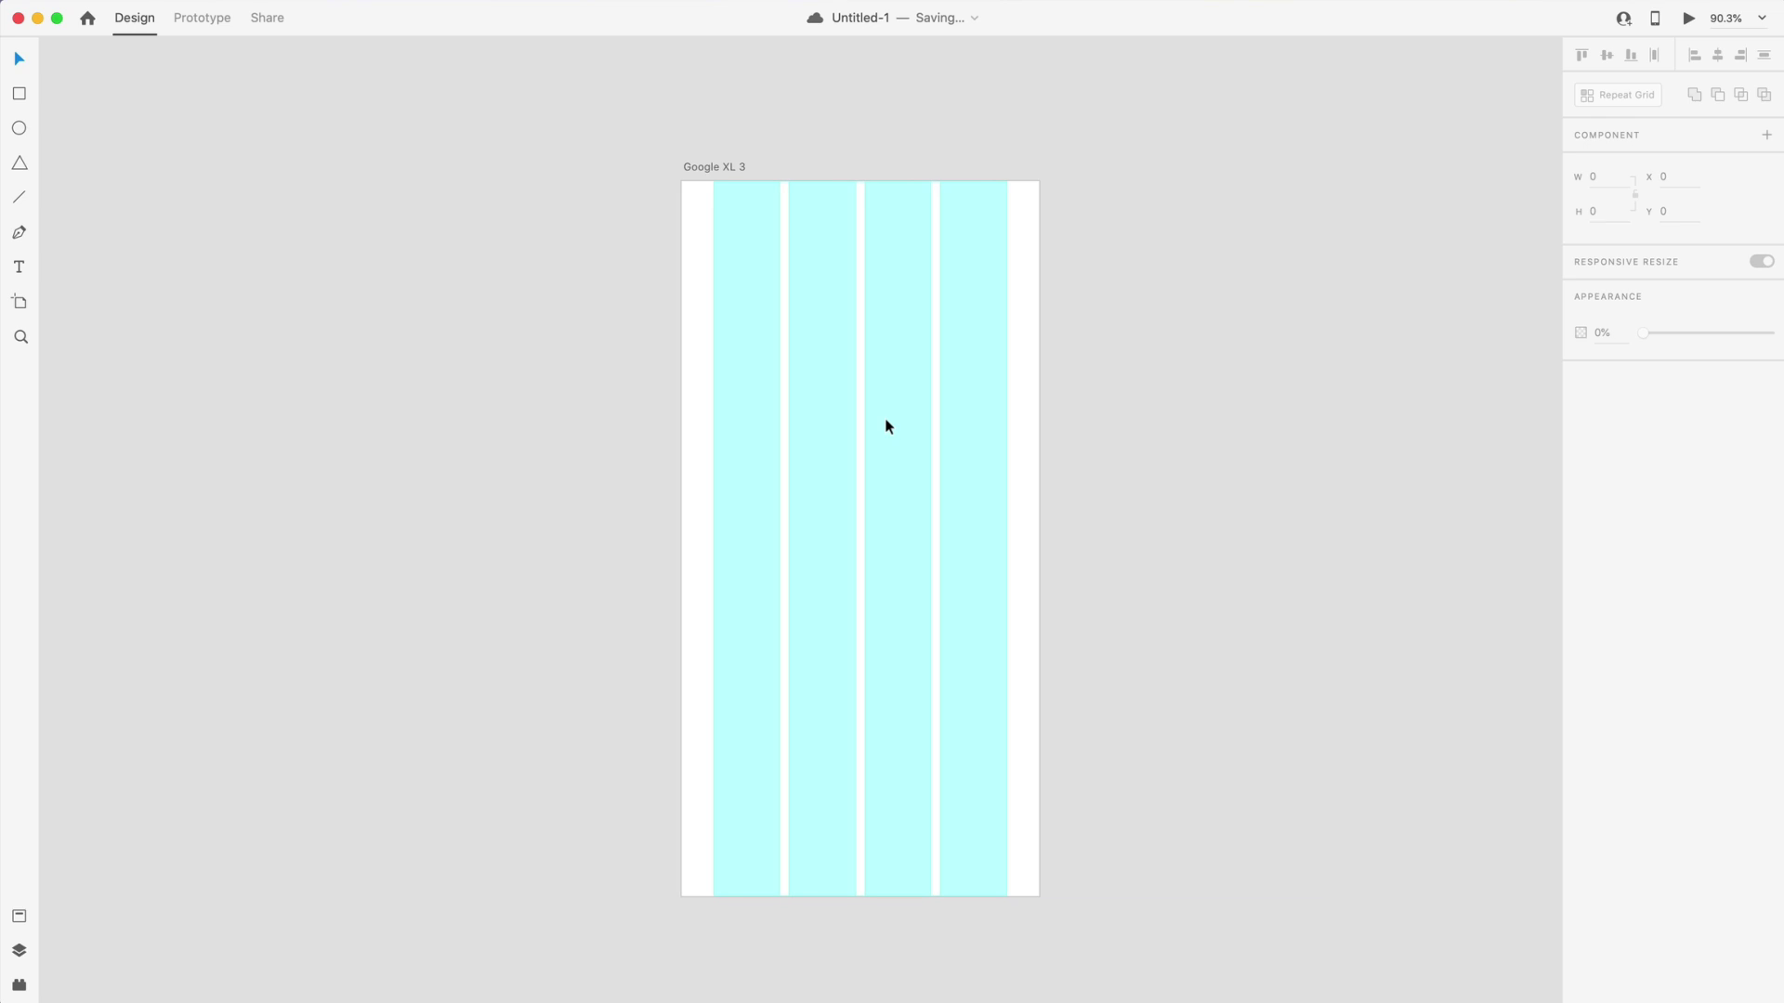
scroll(887, 423, "down", 2)
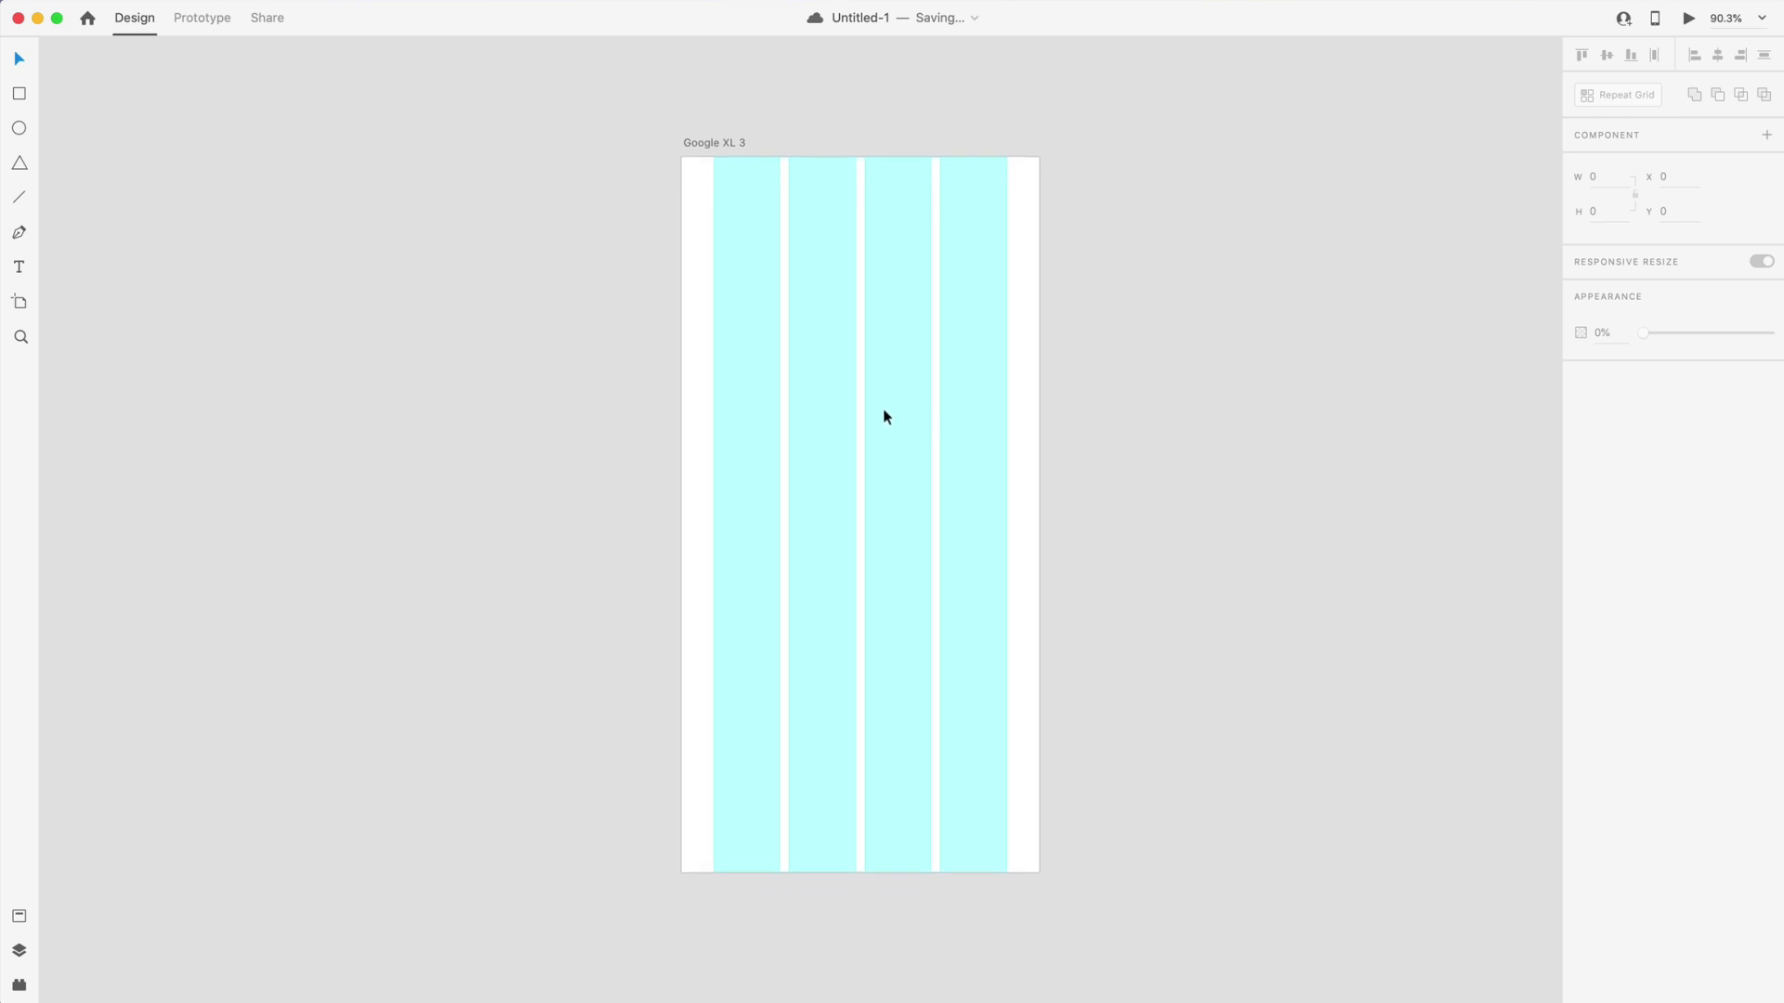
scroll(887, 420, "left", 3)
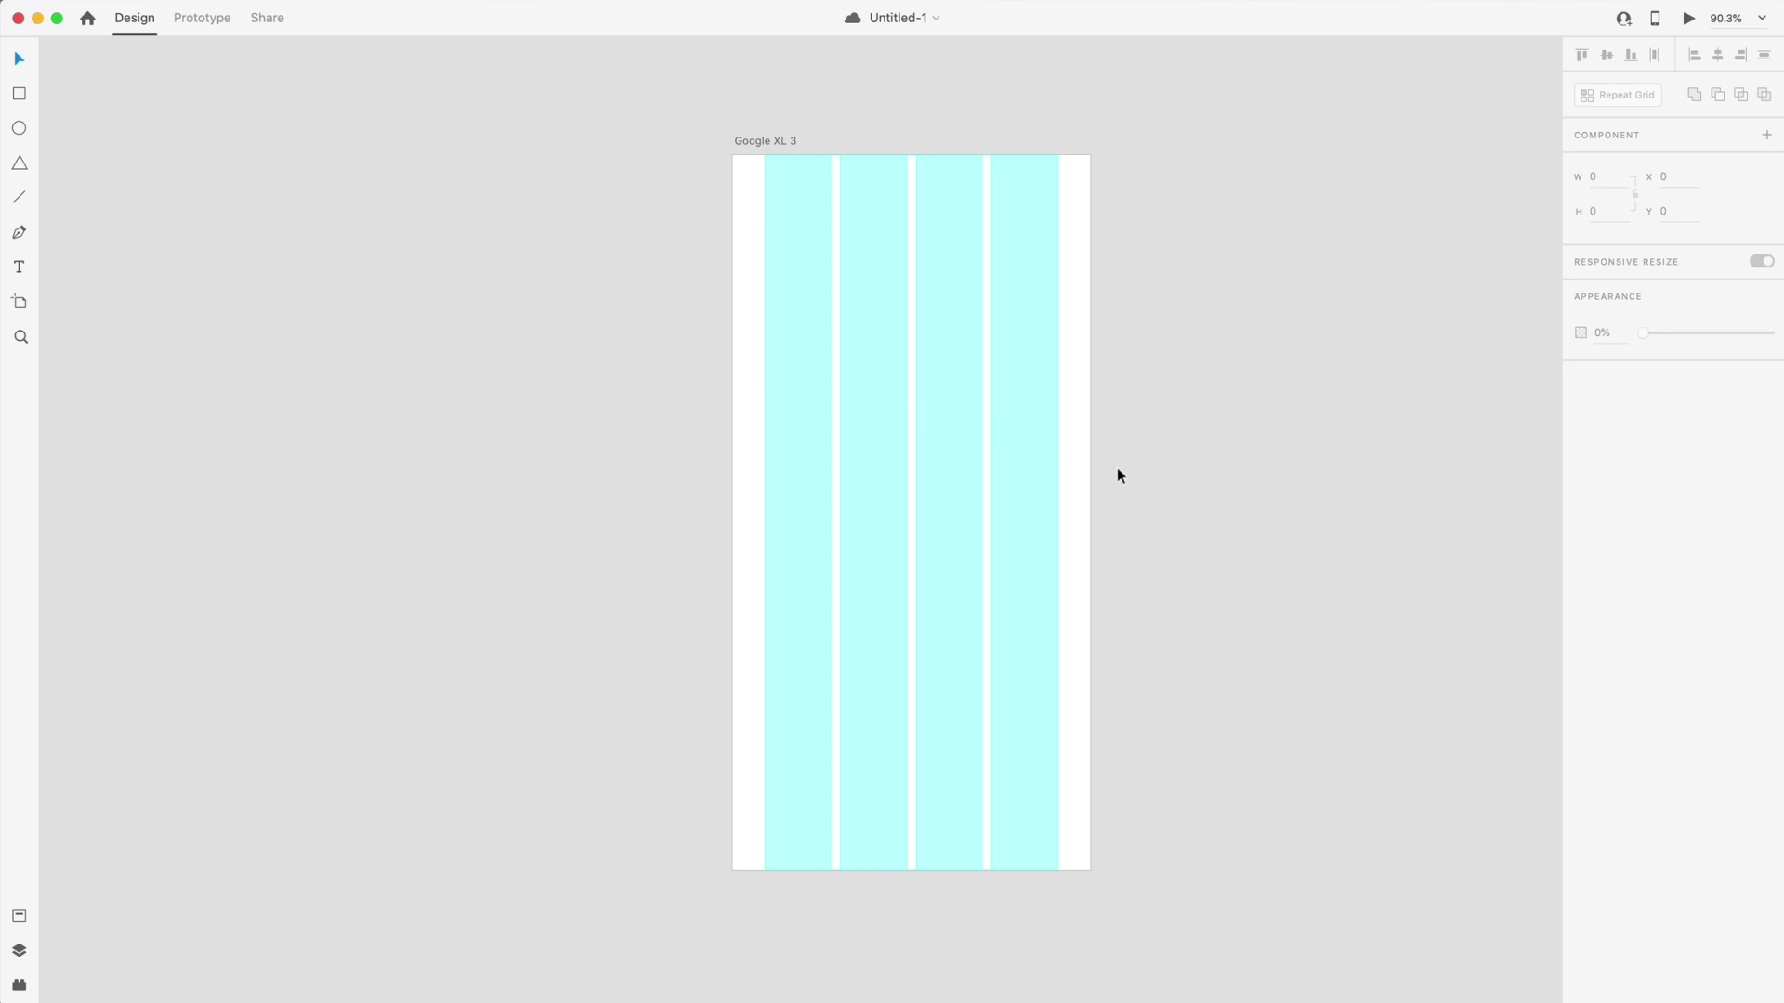
Swap the Xd icon's pink fill and dark border with Shift+X, then swap them back
key("a")
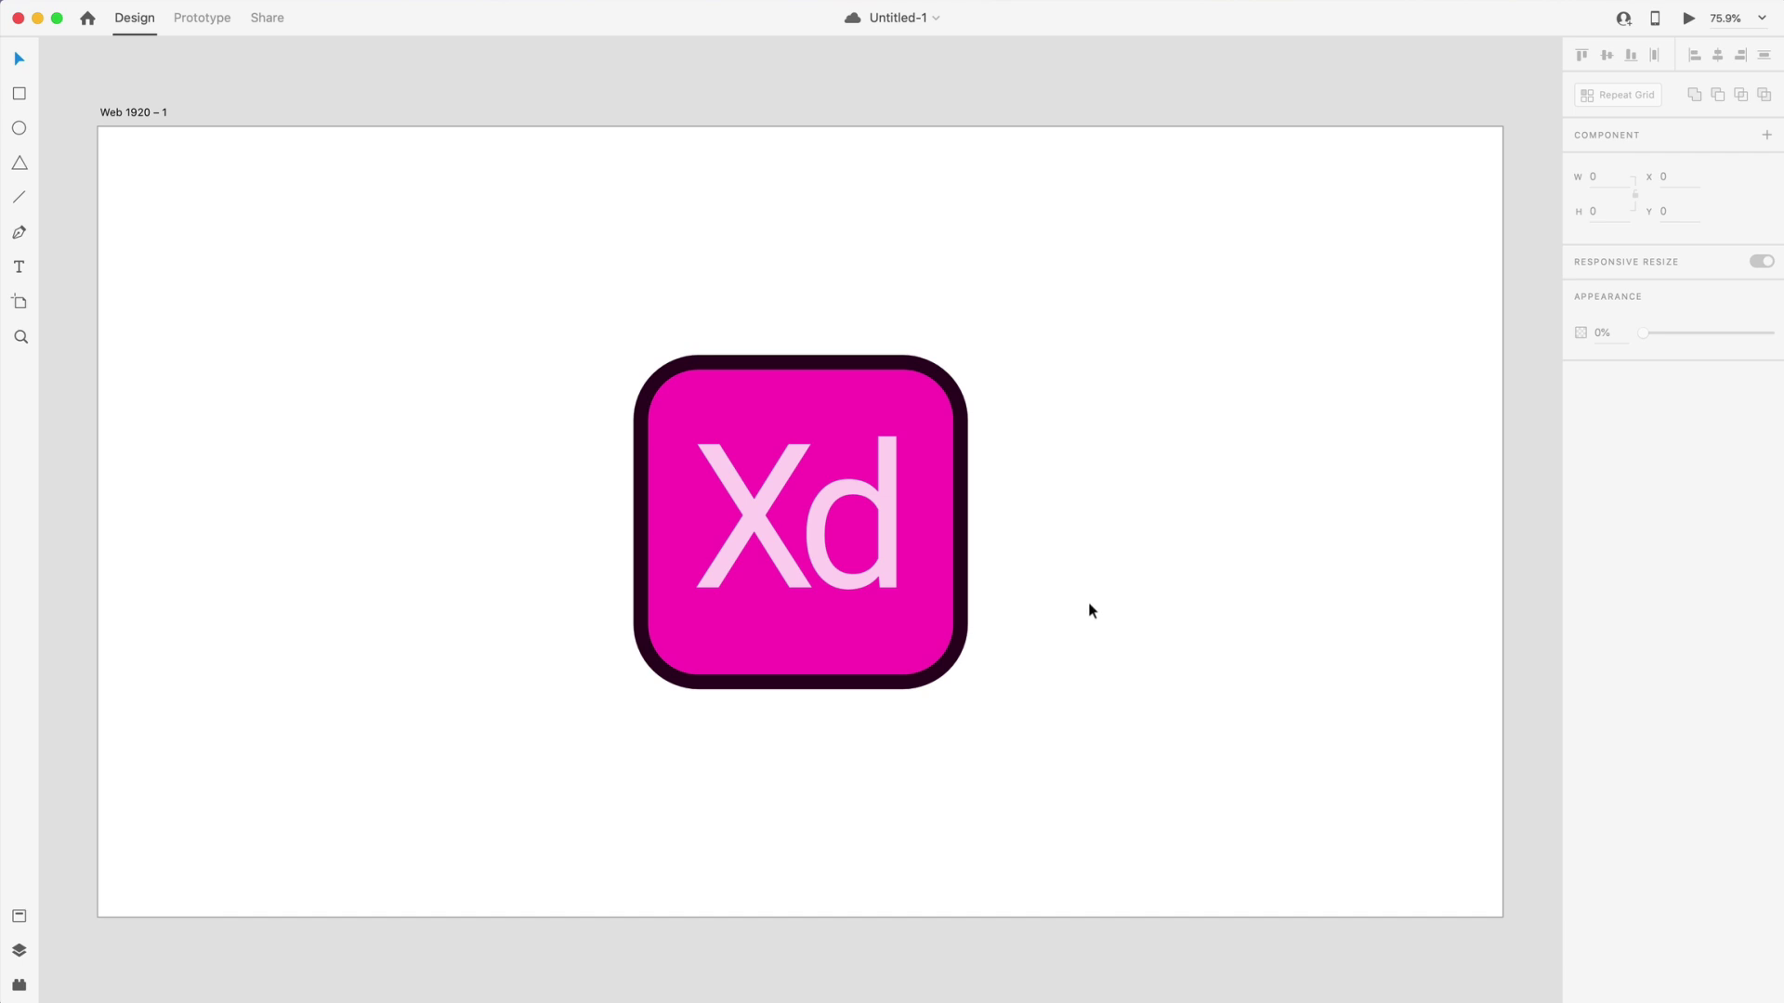
left_click(935, 674)
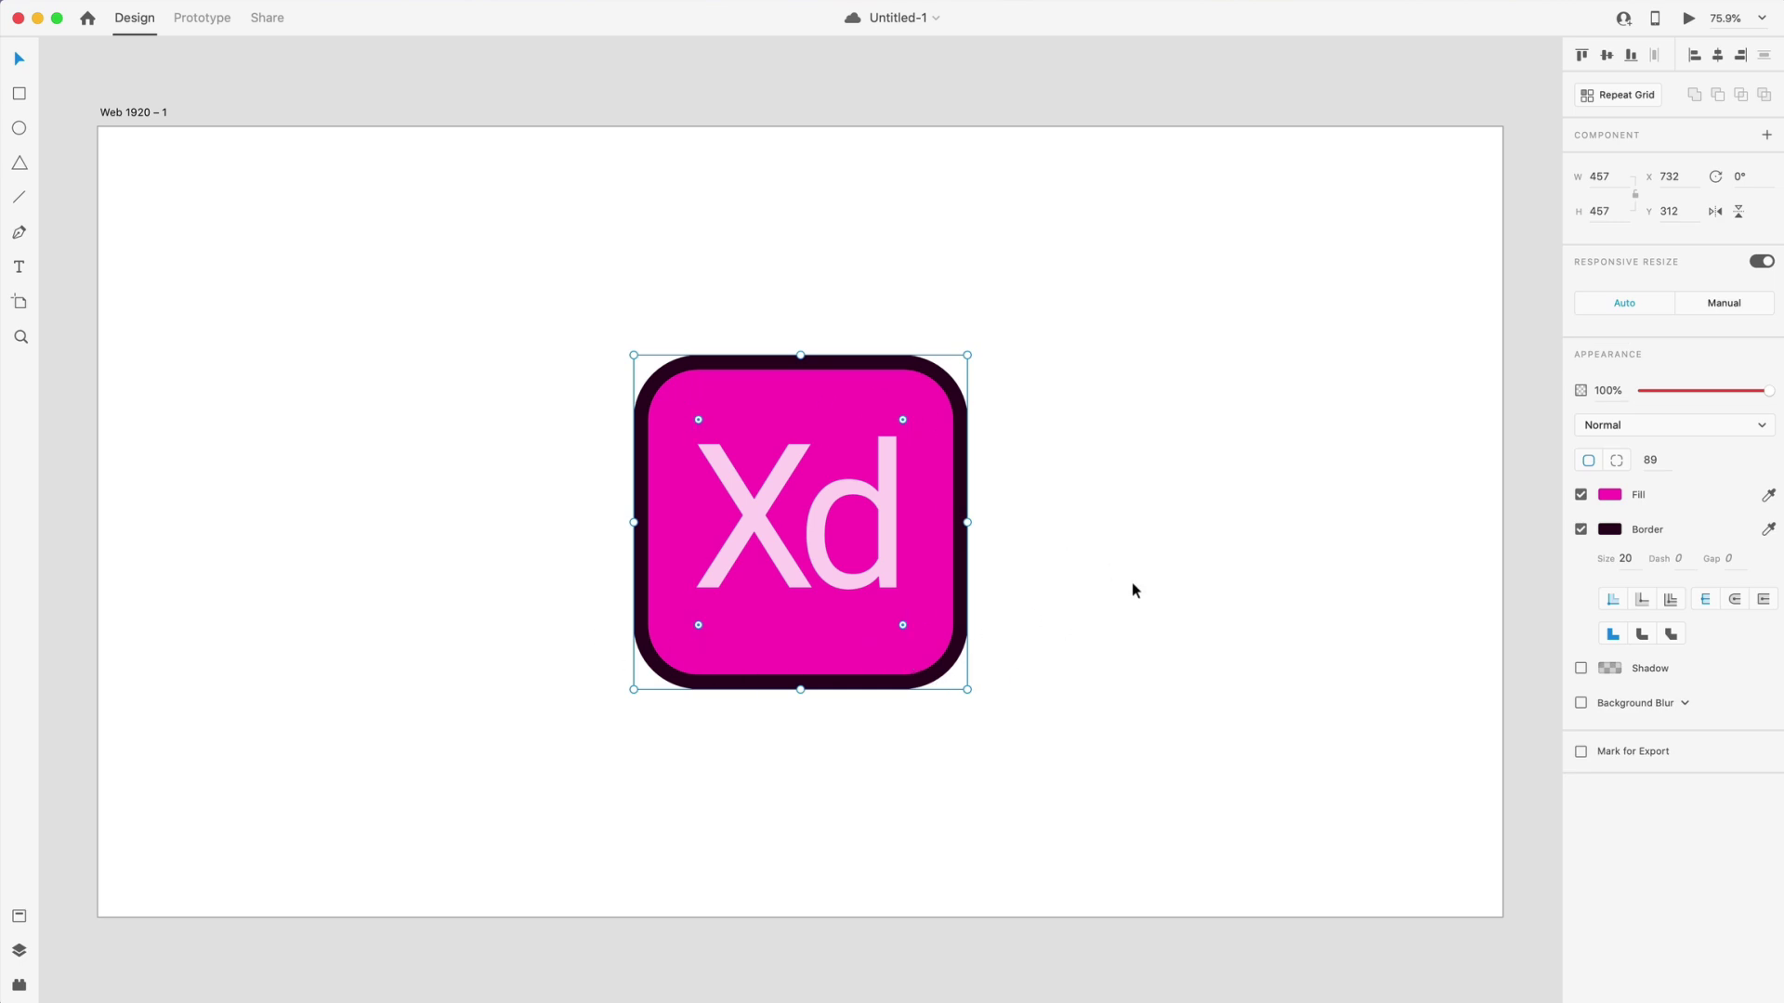
key("shift+x")
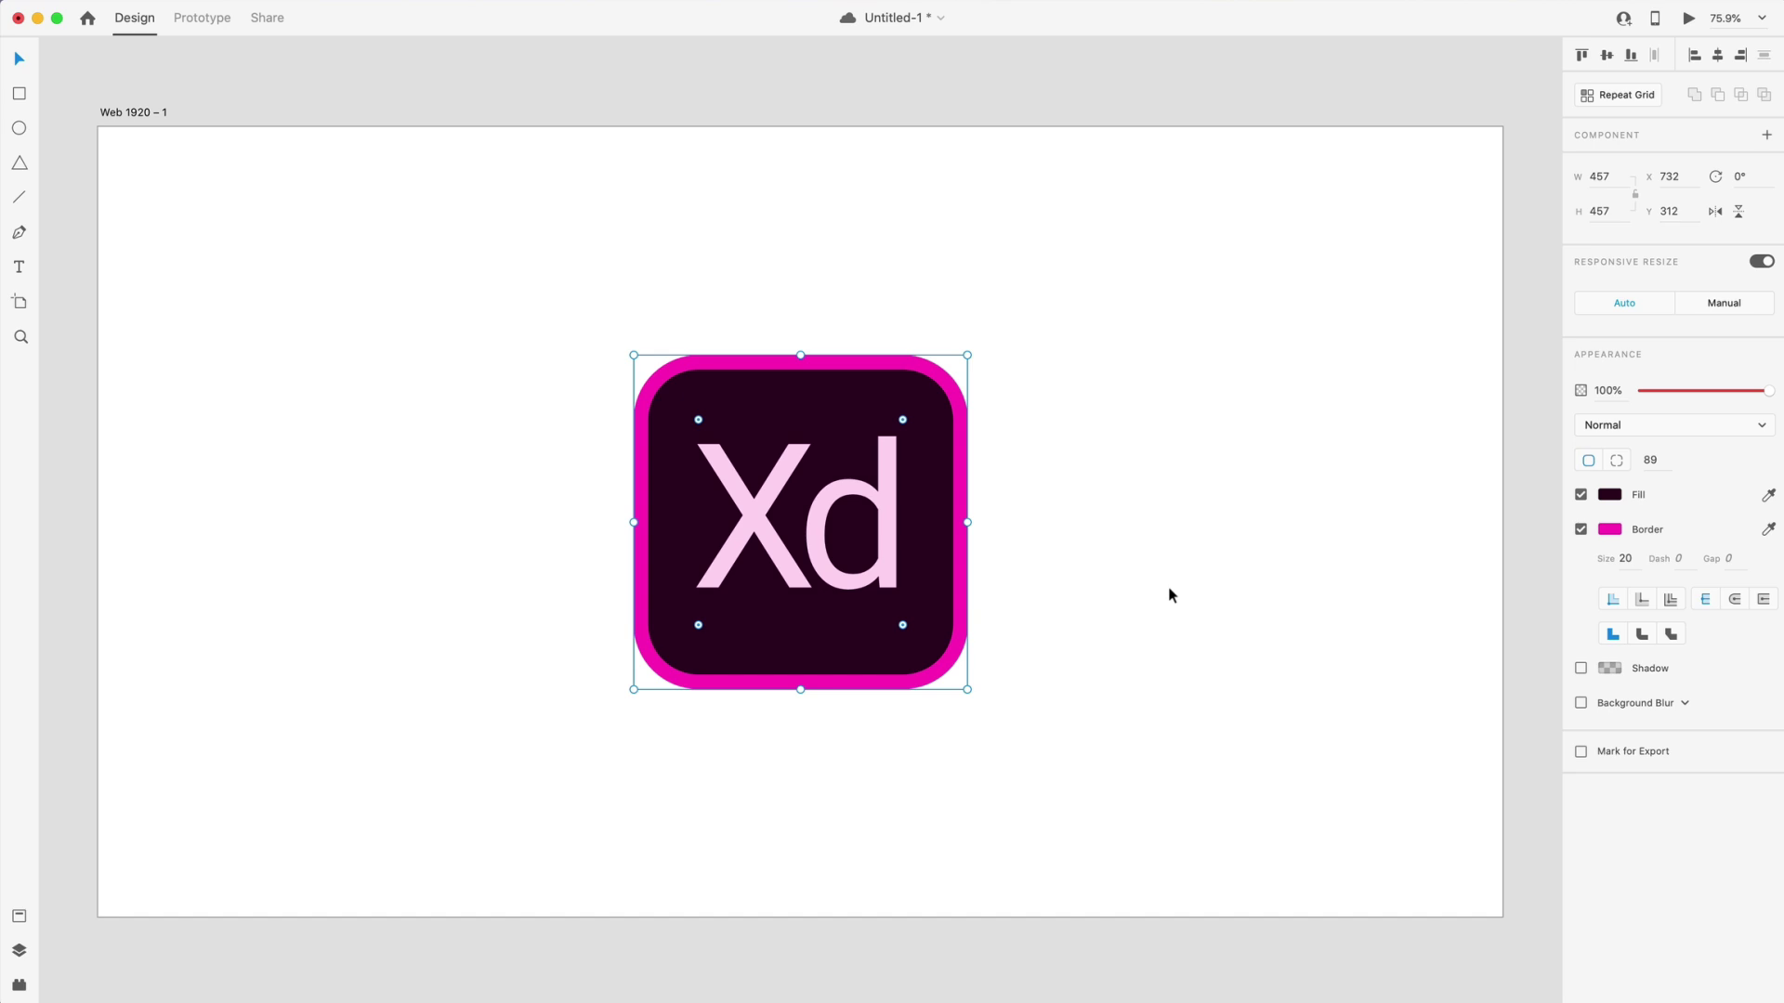
key("shift+x")
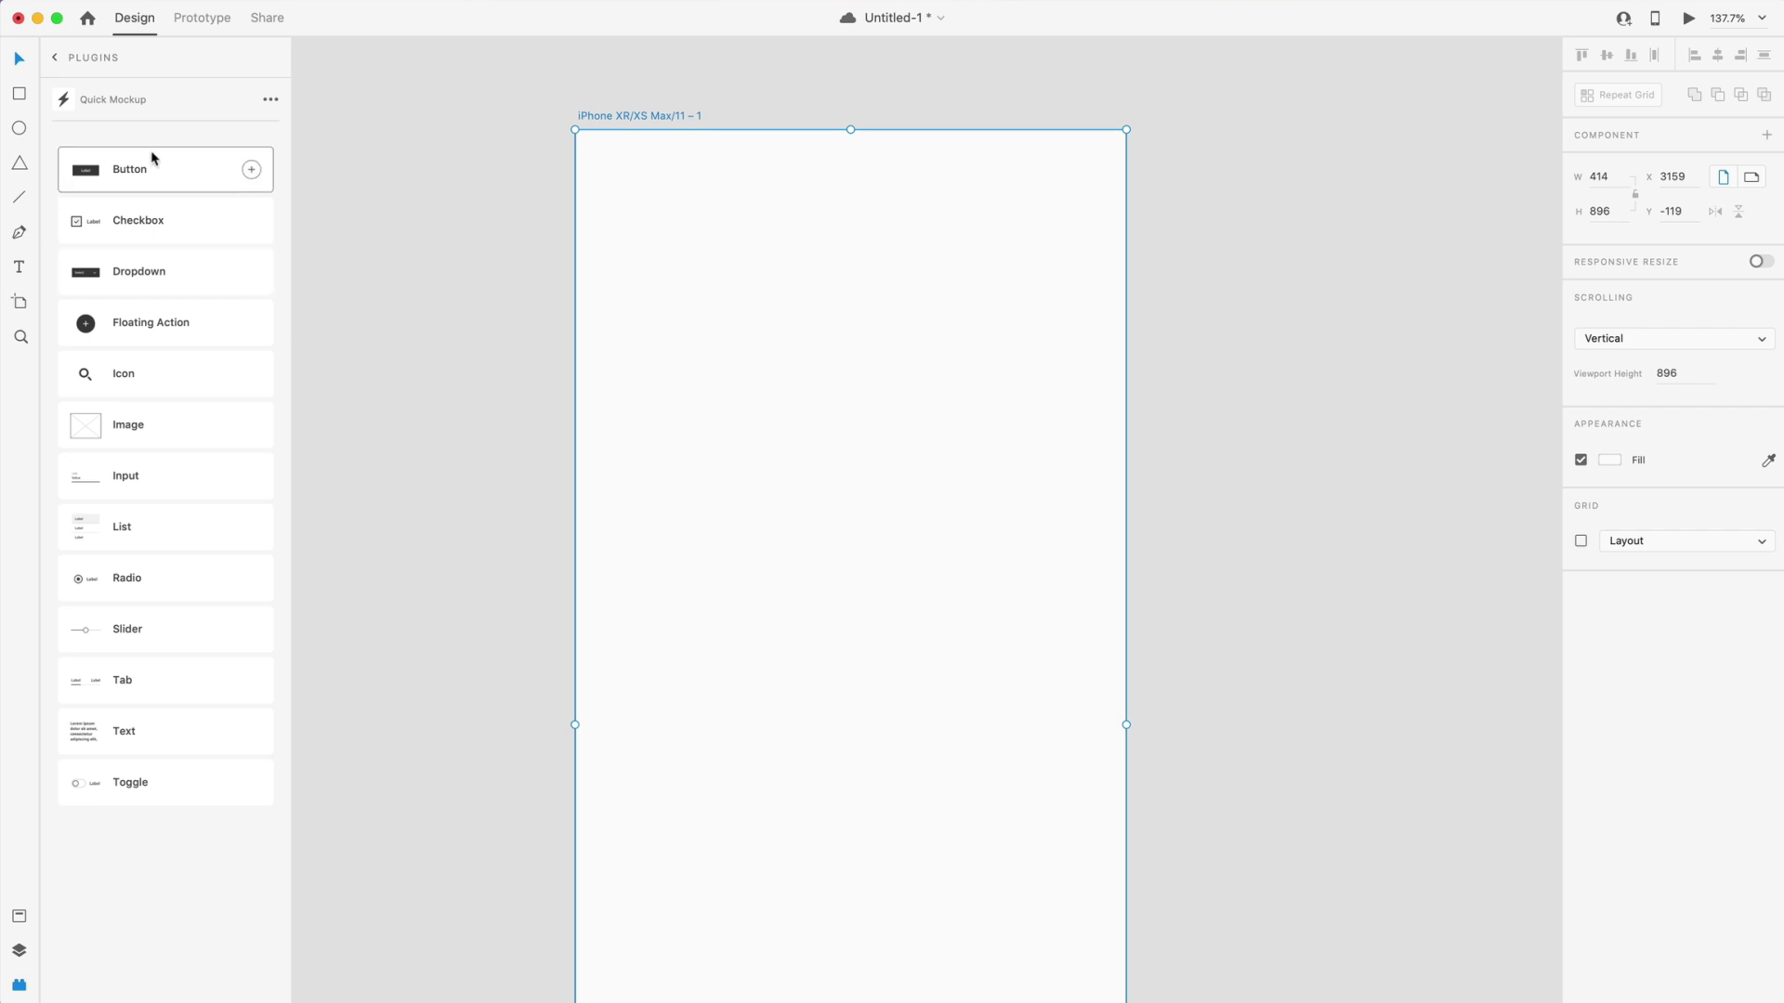
Insert Quick Mockup Button, Floating Action and Image placeholder elements onto the artboard
left_click(256, 171)
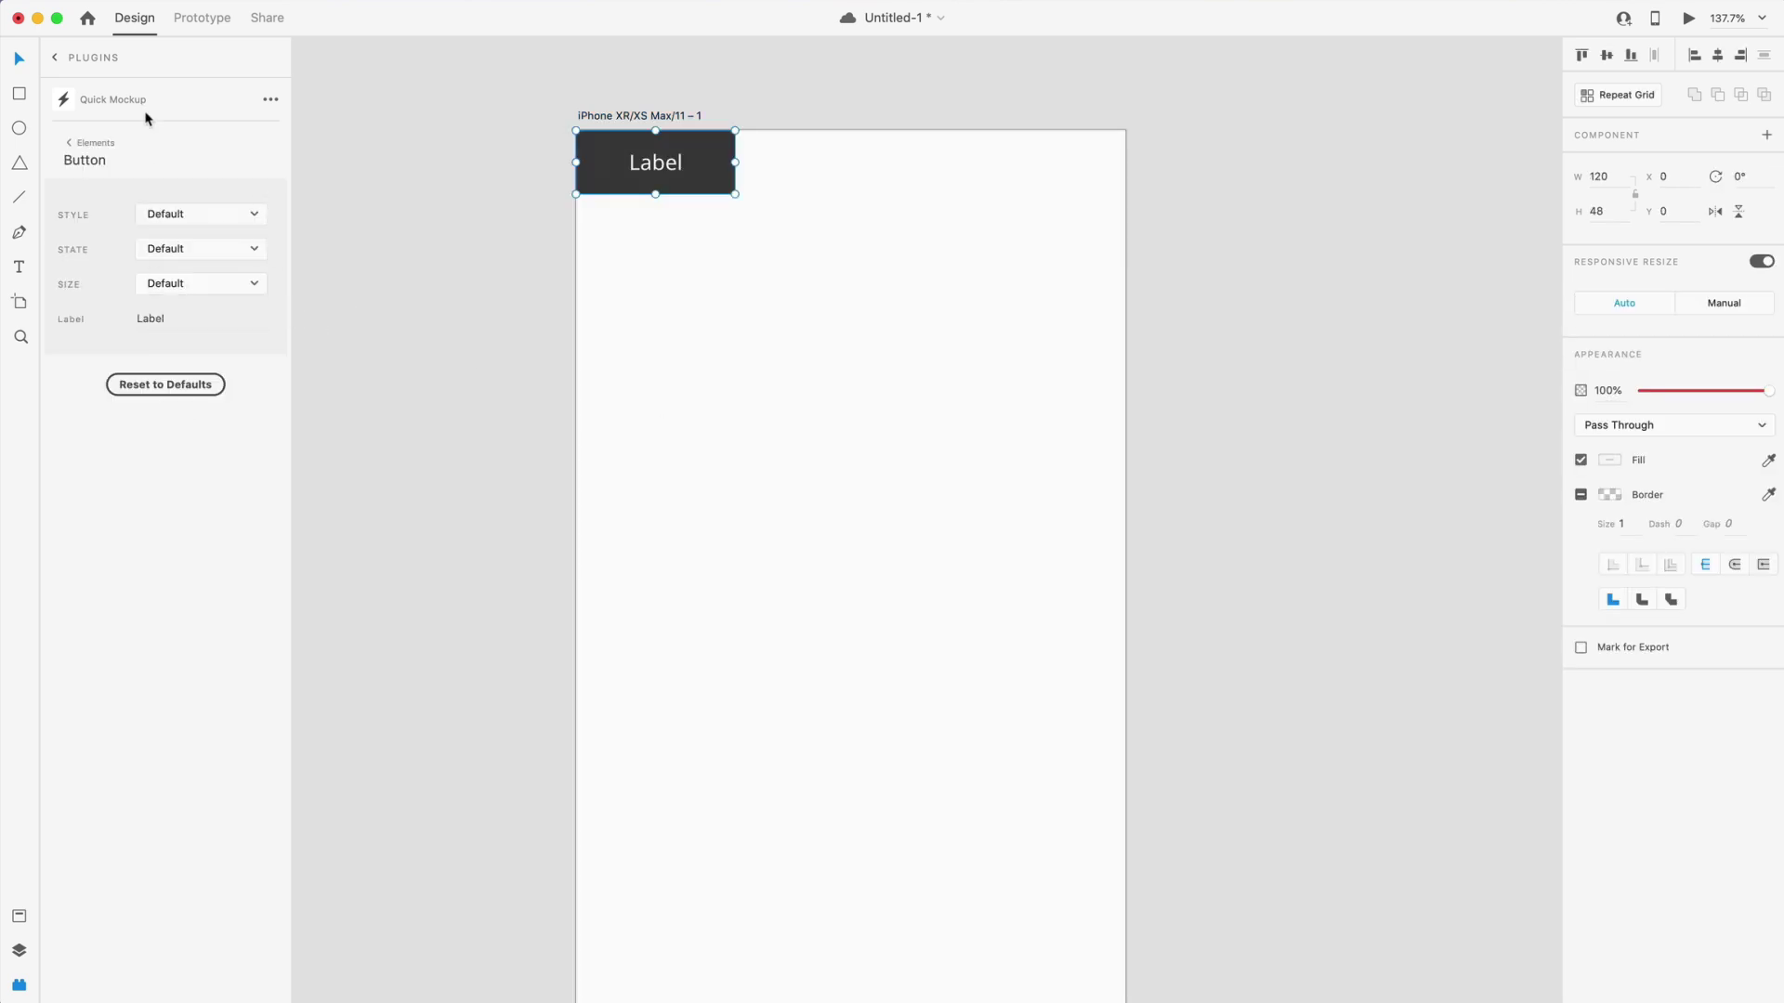
left_click(69, 145)
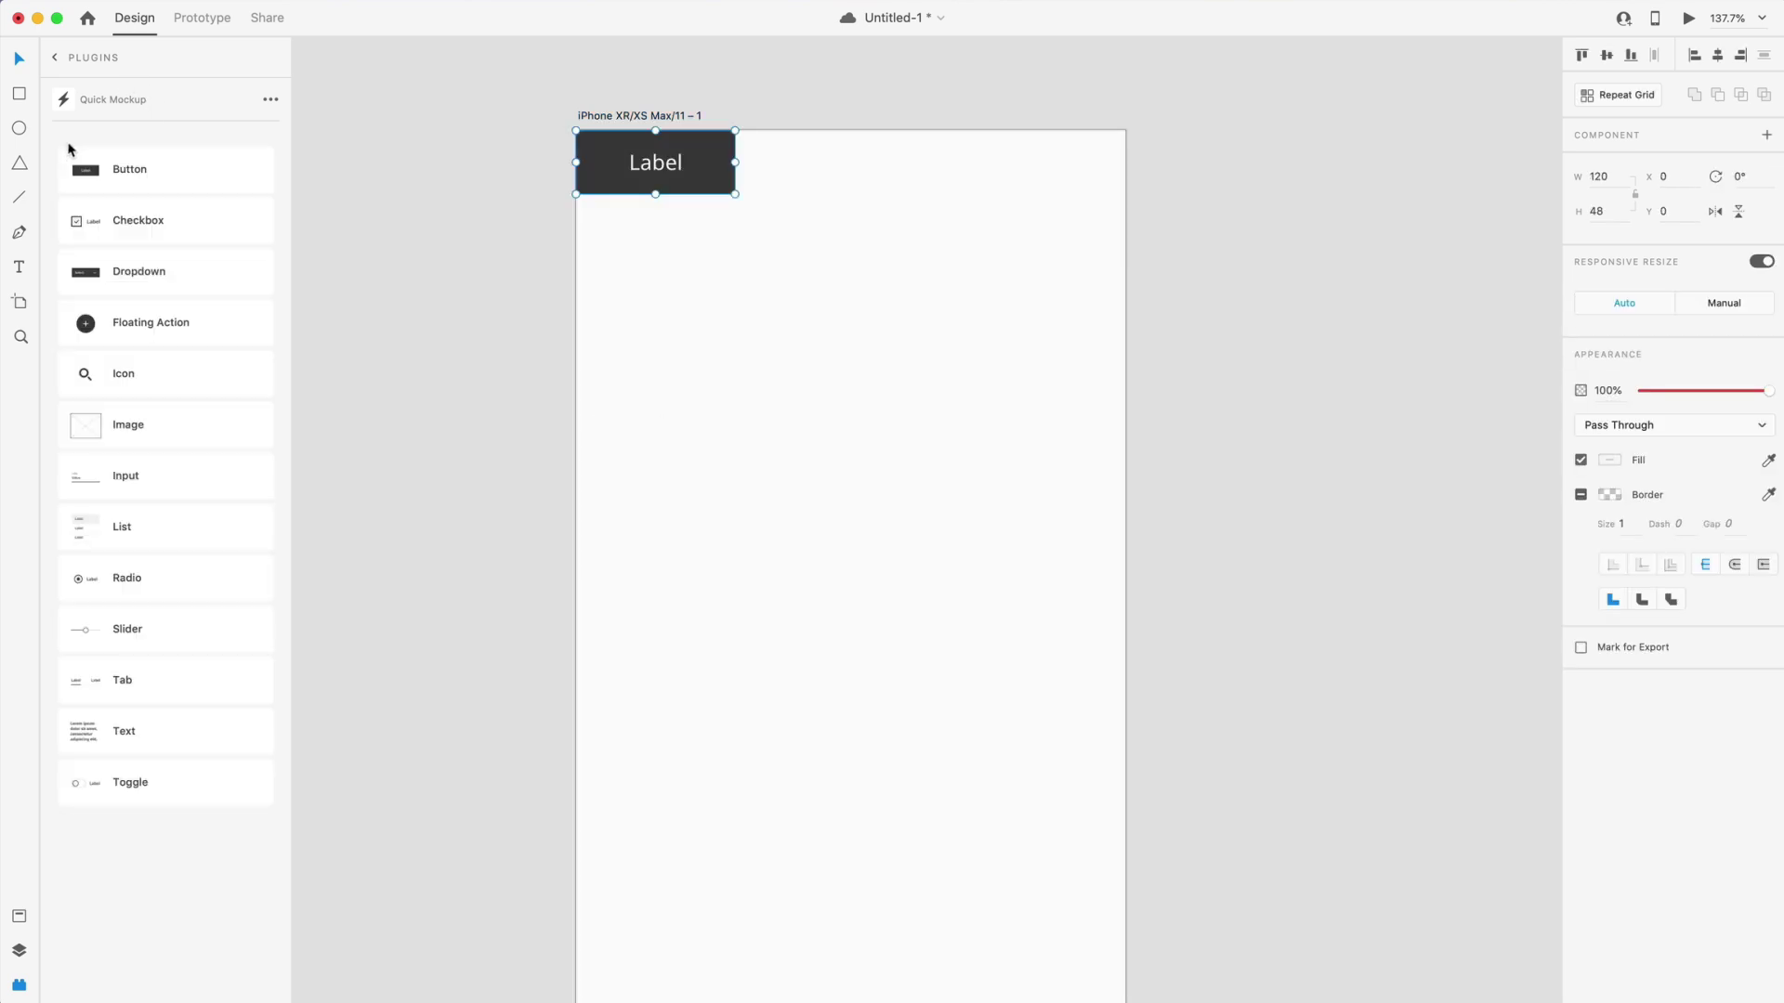
left_click(251, 324)
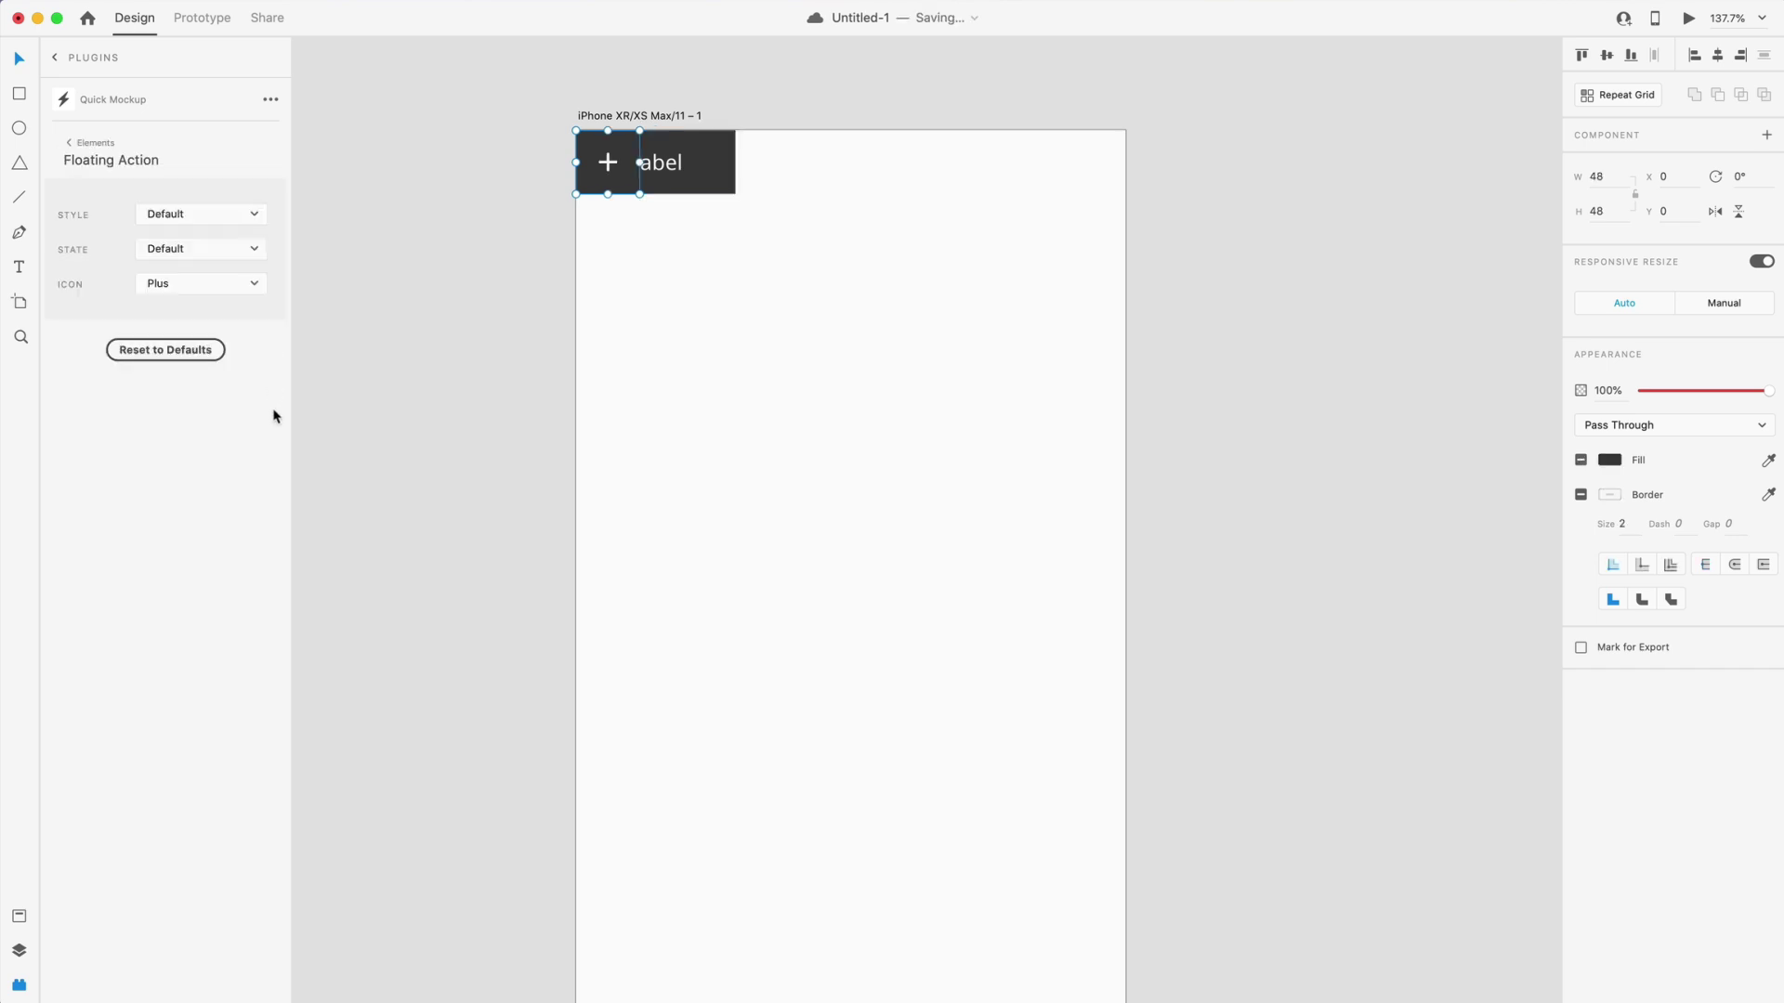
left_click(71, 145)
mouse_move(179, 535)
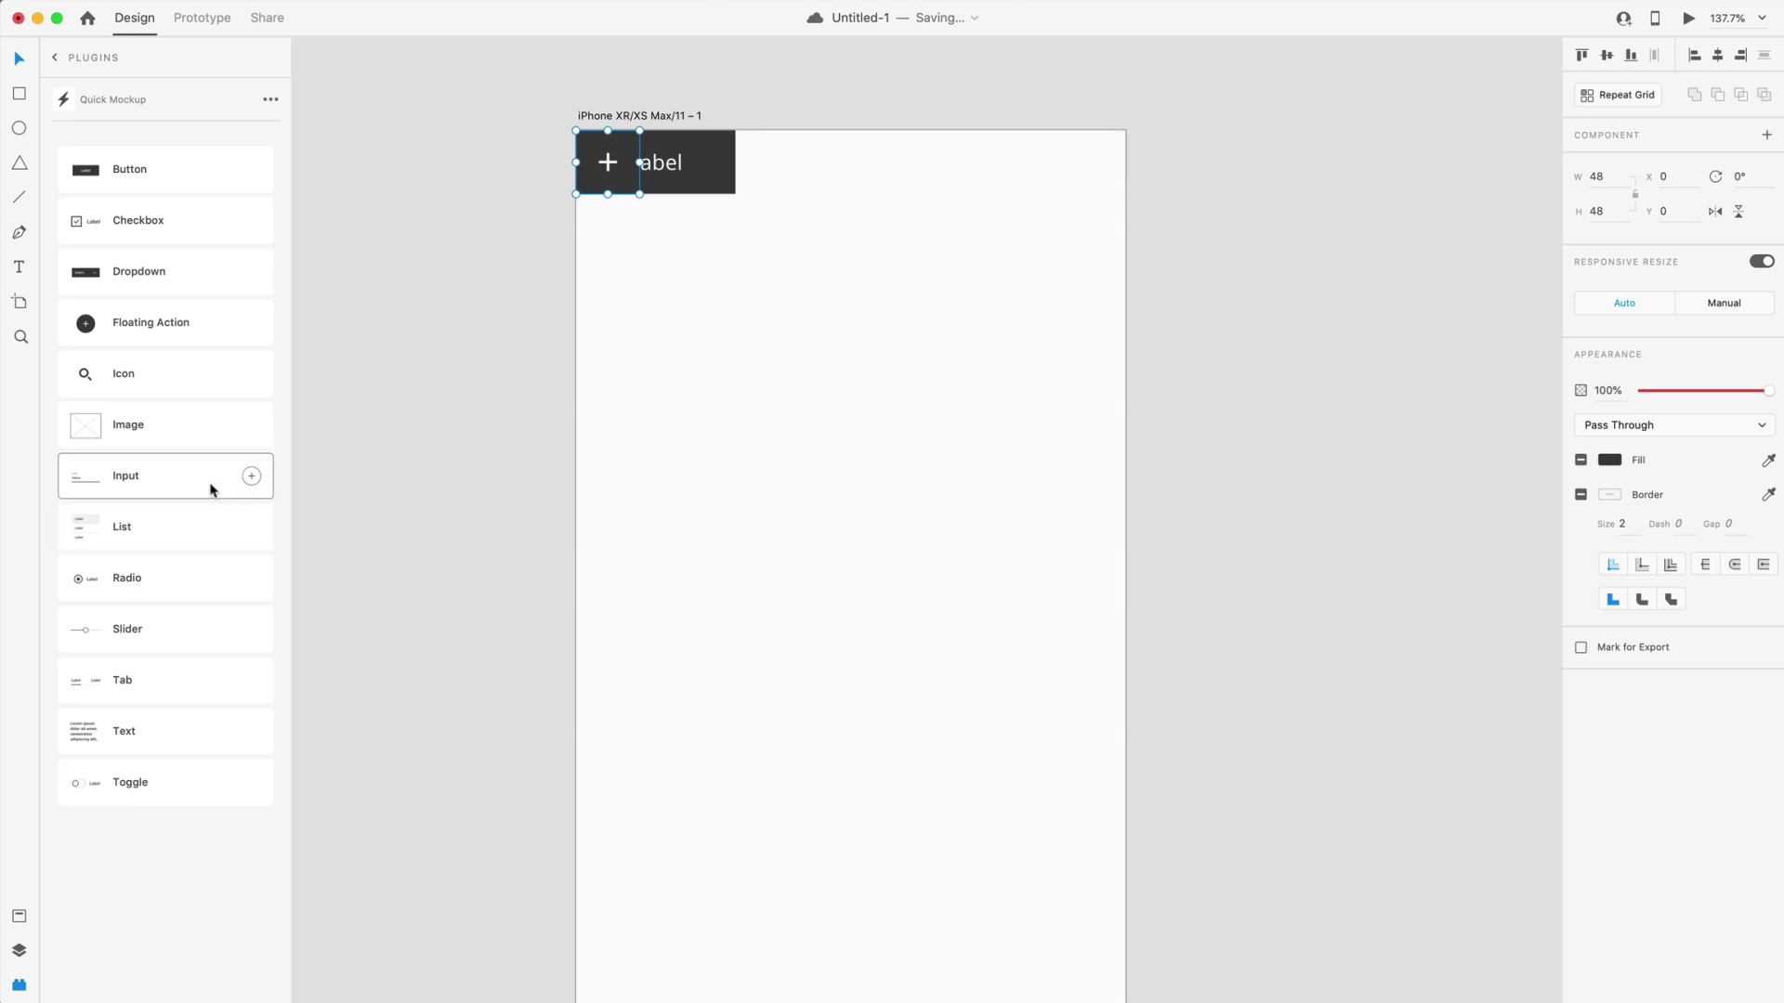
left_click(249, 425)
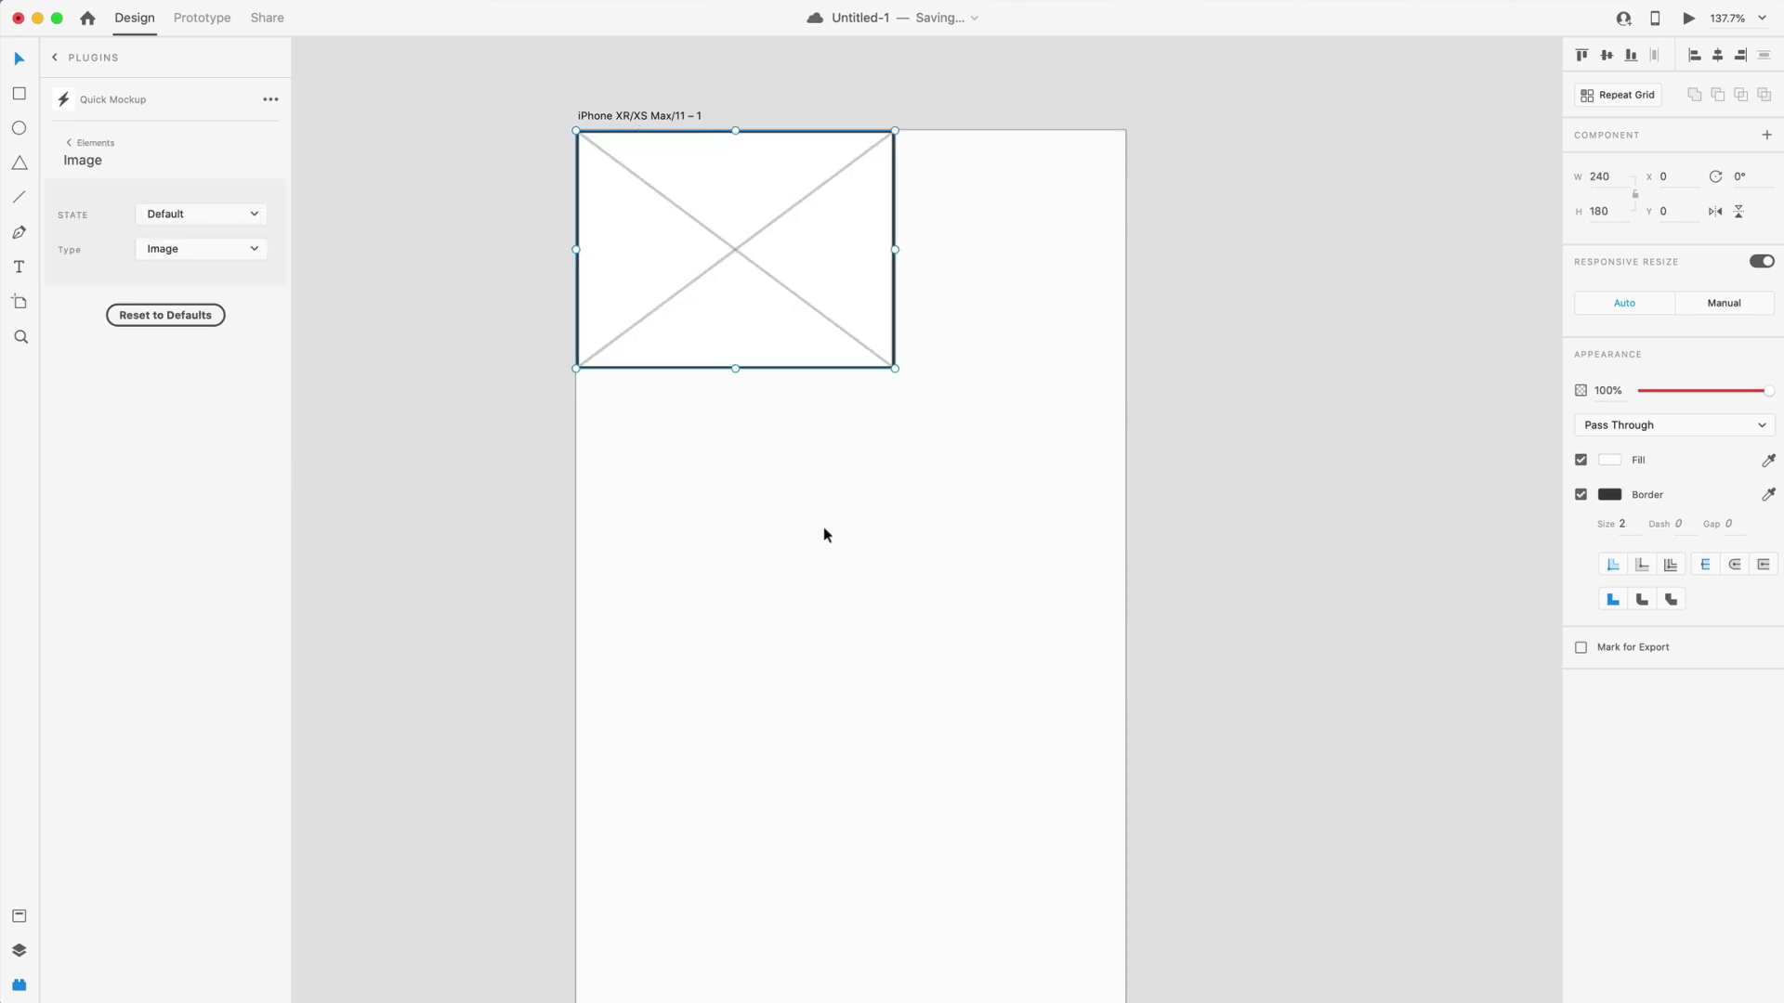
Enlarge the image placeholder from its corner and move the Label button below it
left_click(1005, 600)
scroll(1005, 600, "down", 2)
left_click_drag(764, 280, 859, 554)
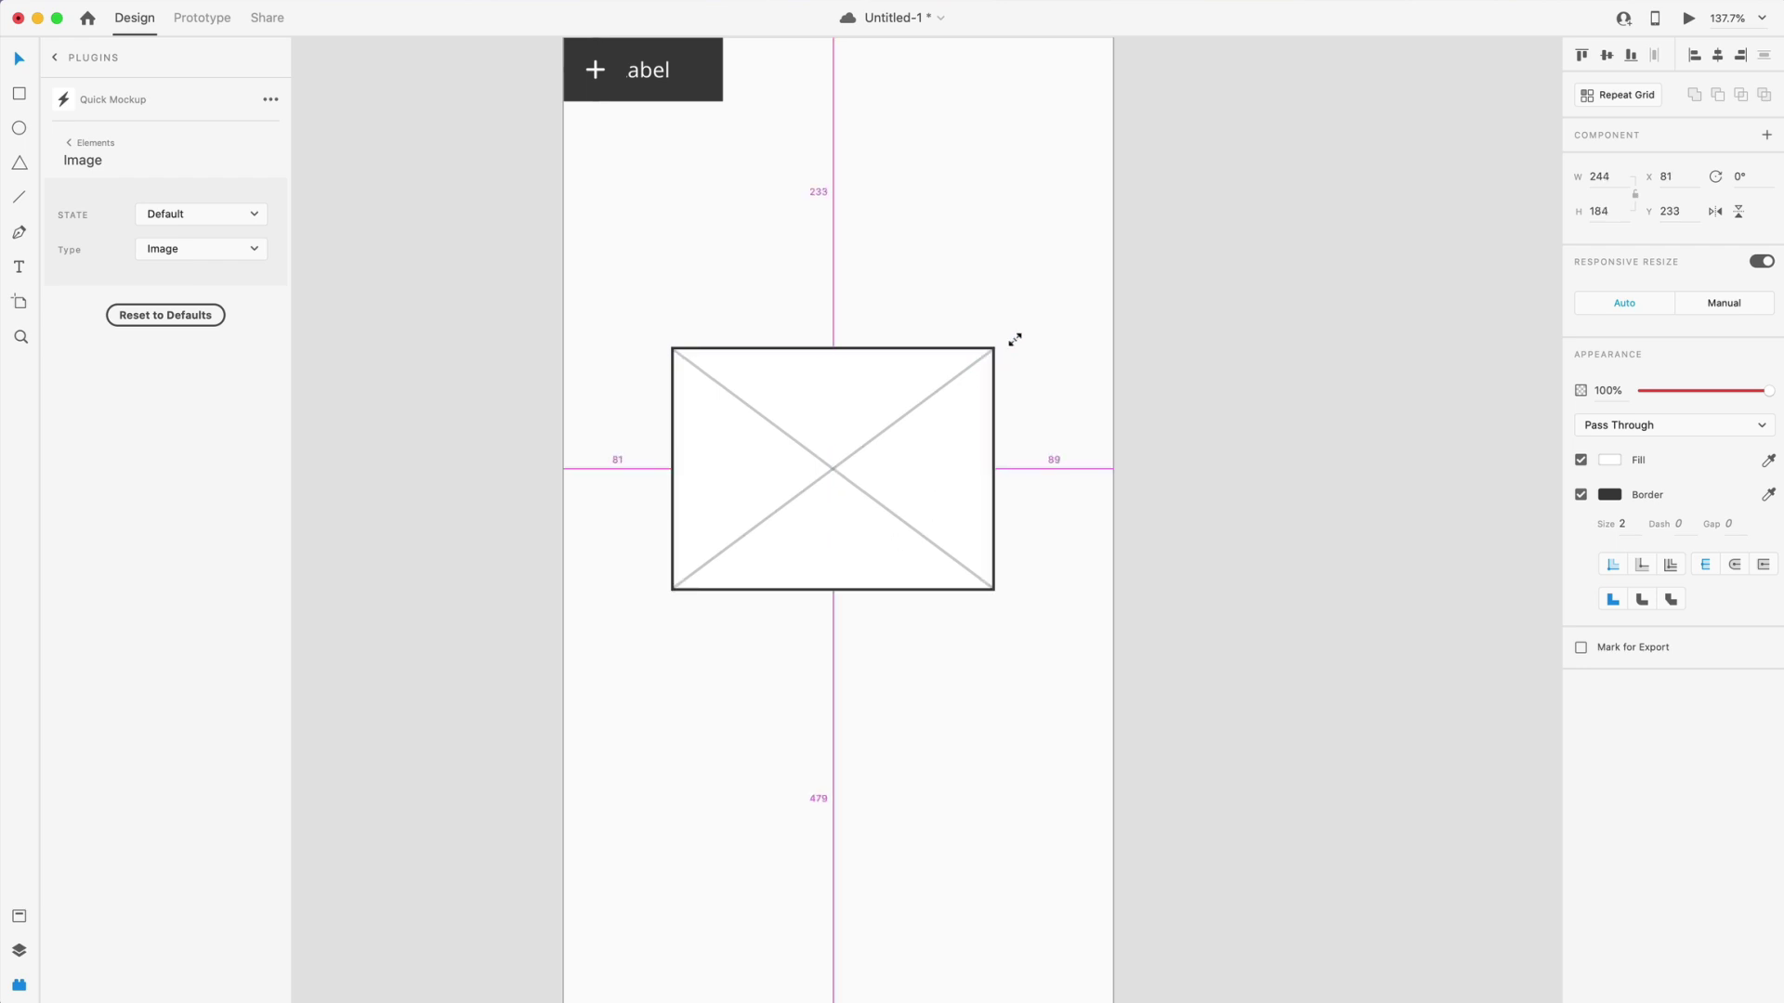
left_click_drag(1011, 339, 1065, 299)
scroll(733, 287, "up", 3)
left_click(702, 214)
left_click_drag(692, 199, 884, 841)
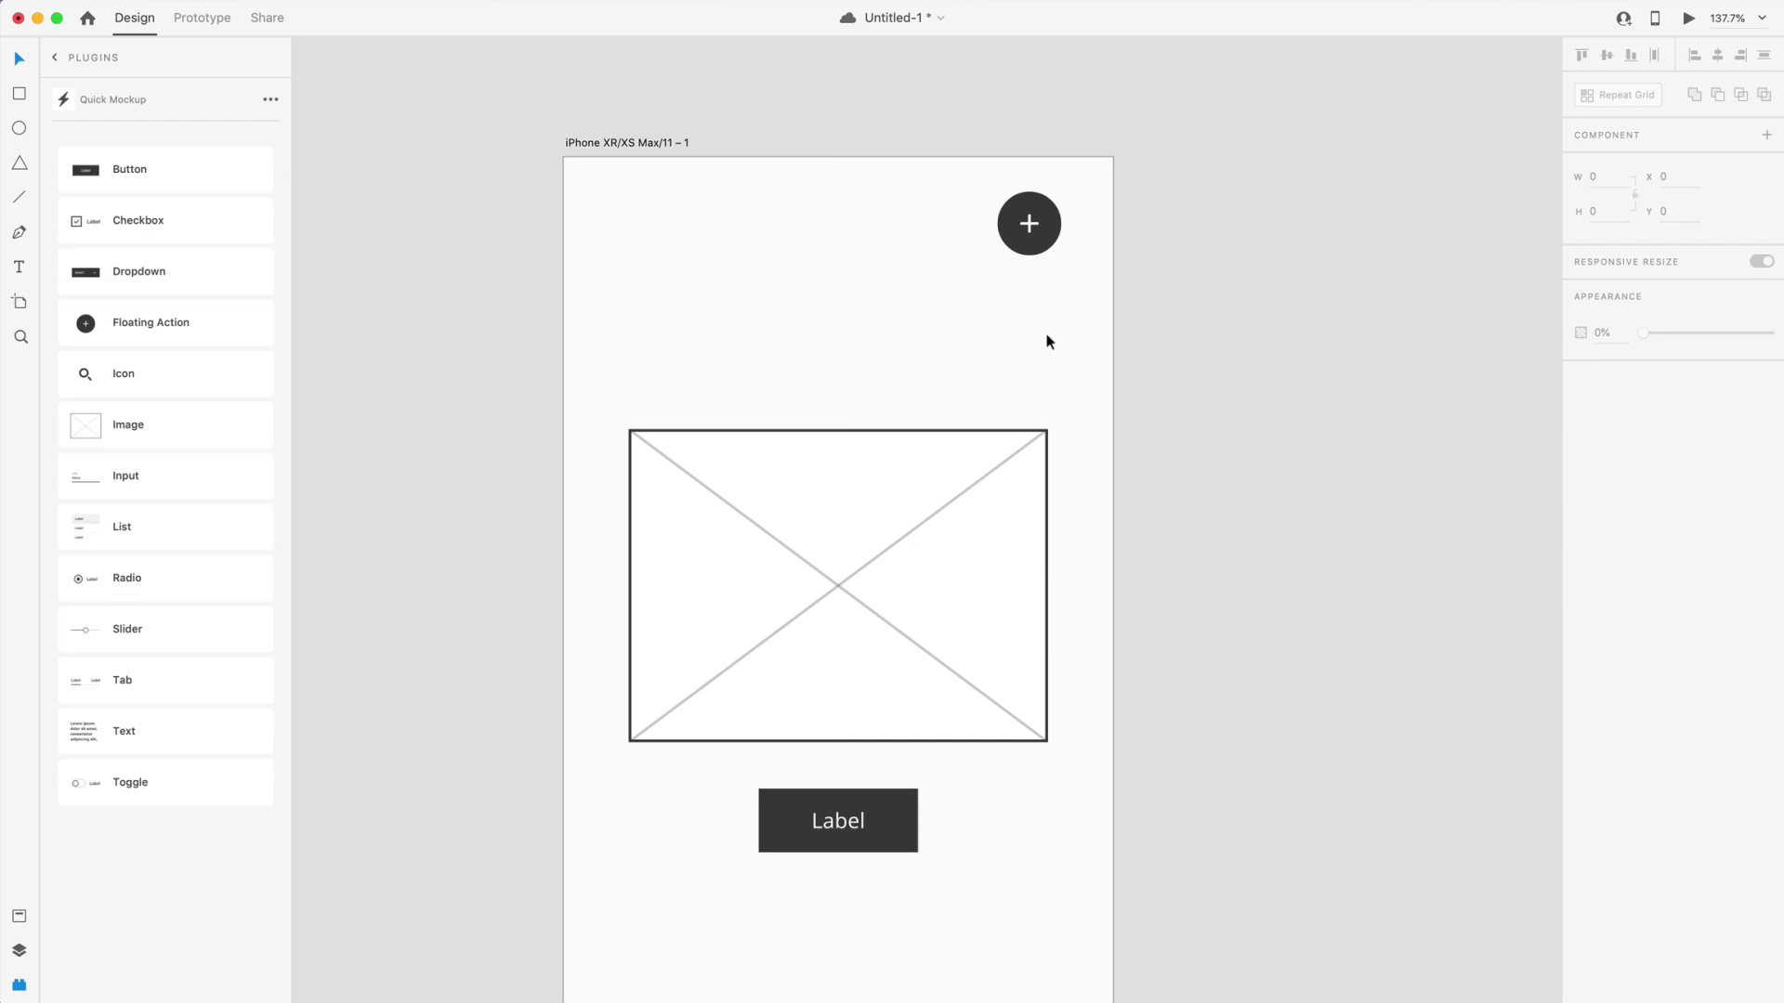
scroll(1202, 387, "down", 5)
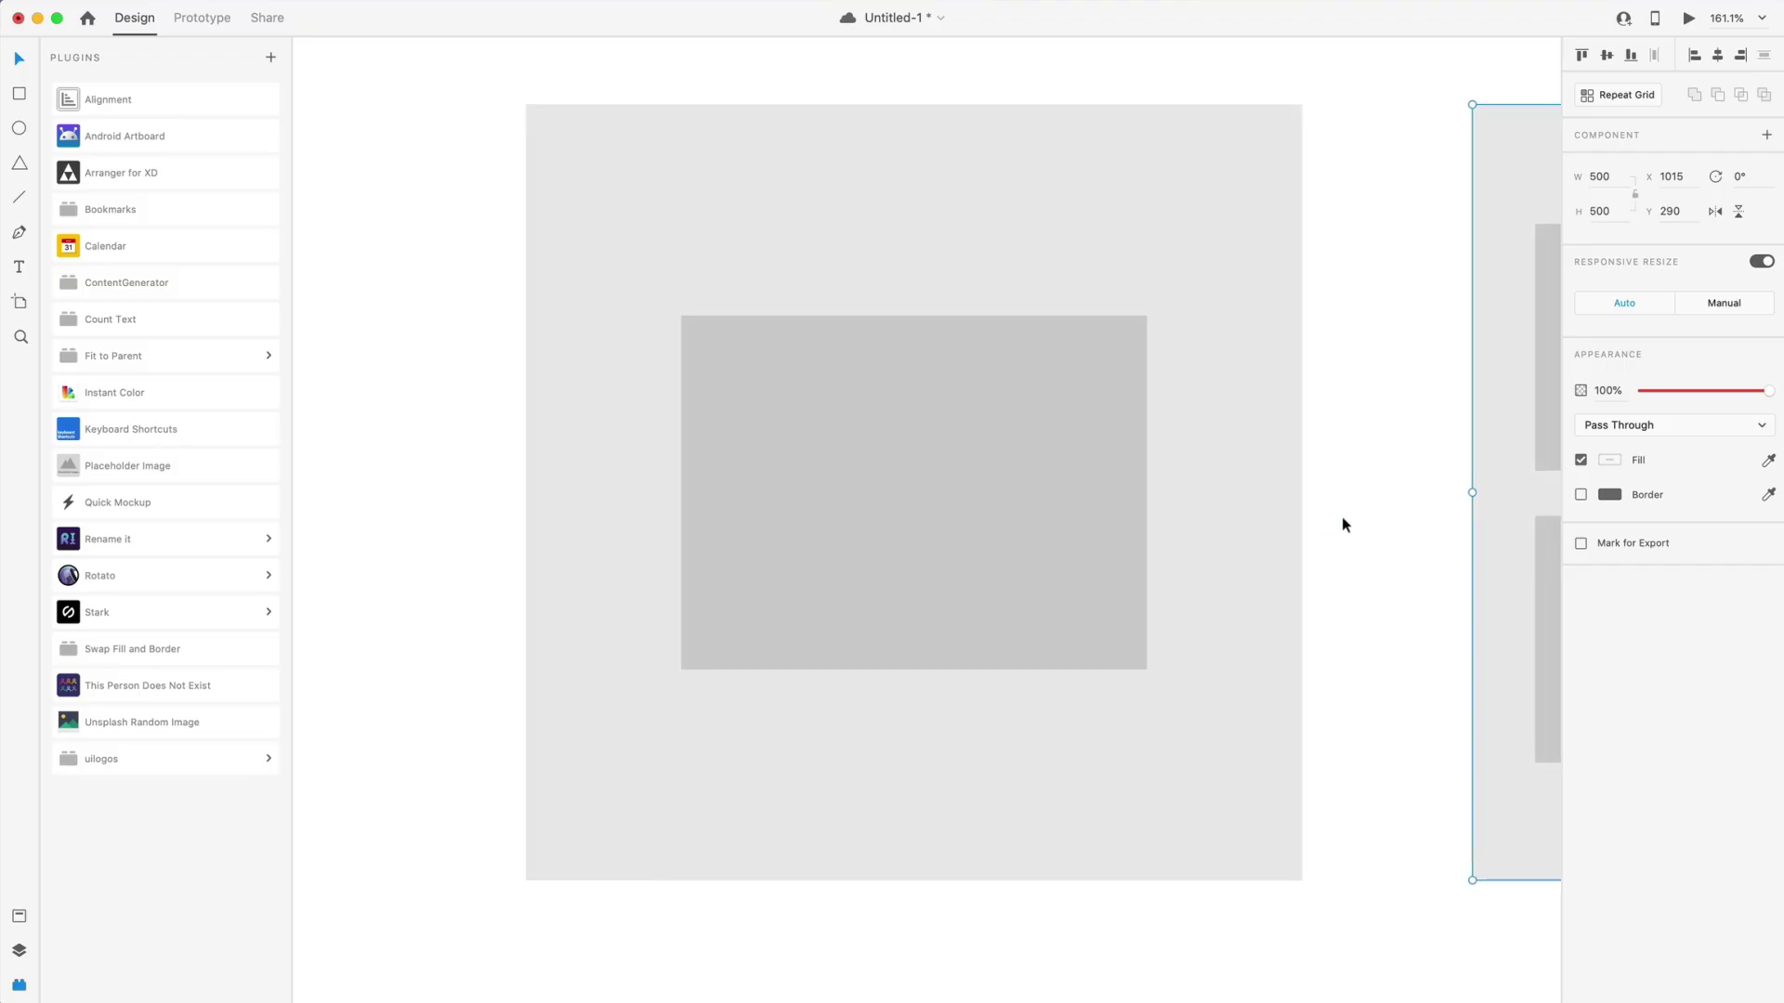
Resize the 300×228 grey rectangle to fill its 500×500 parent with Fit to Parent Width & Height
left_click(1342, 518)
left_click(872, 453)
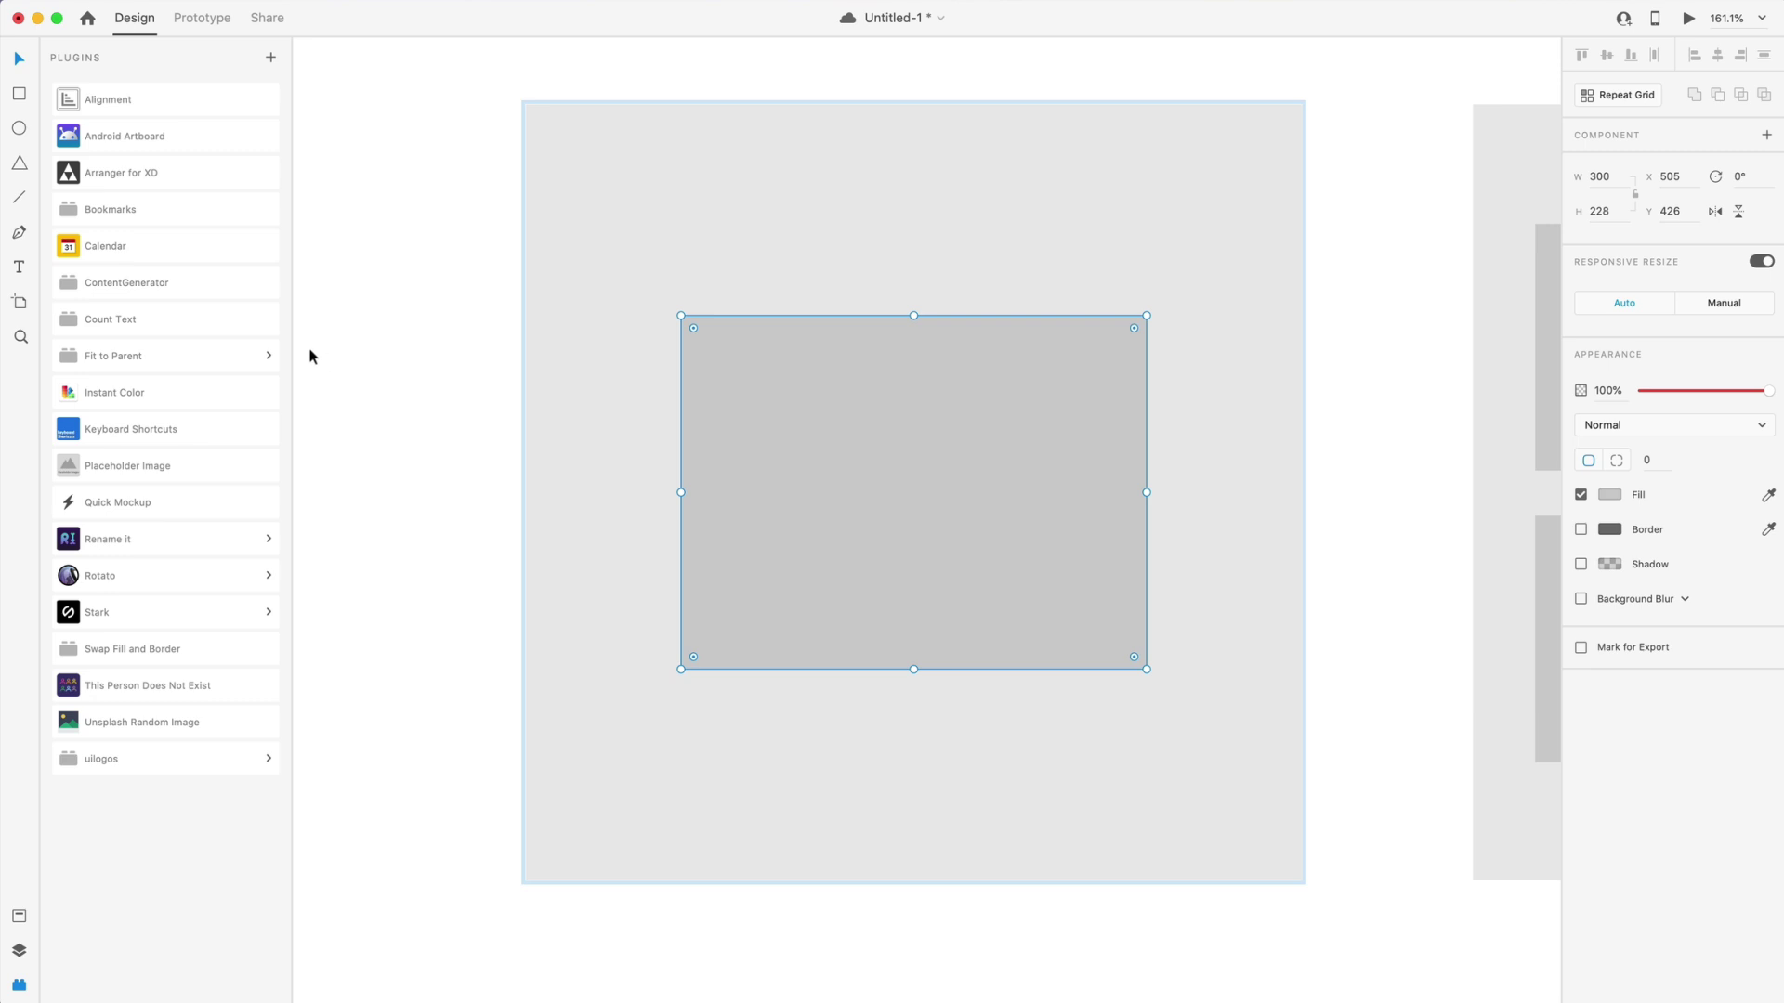
left_click(270, 356)
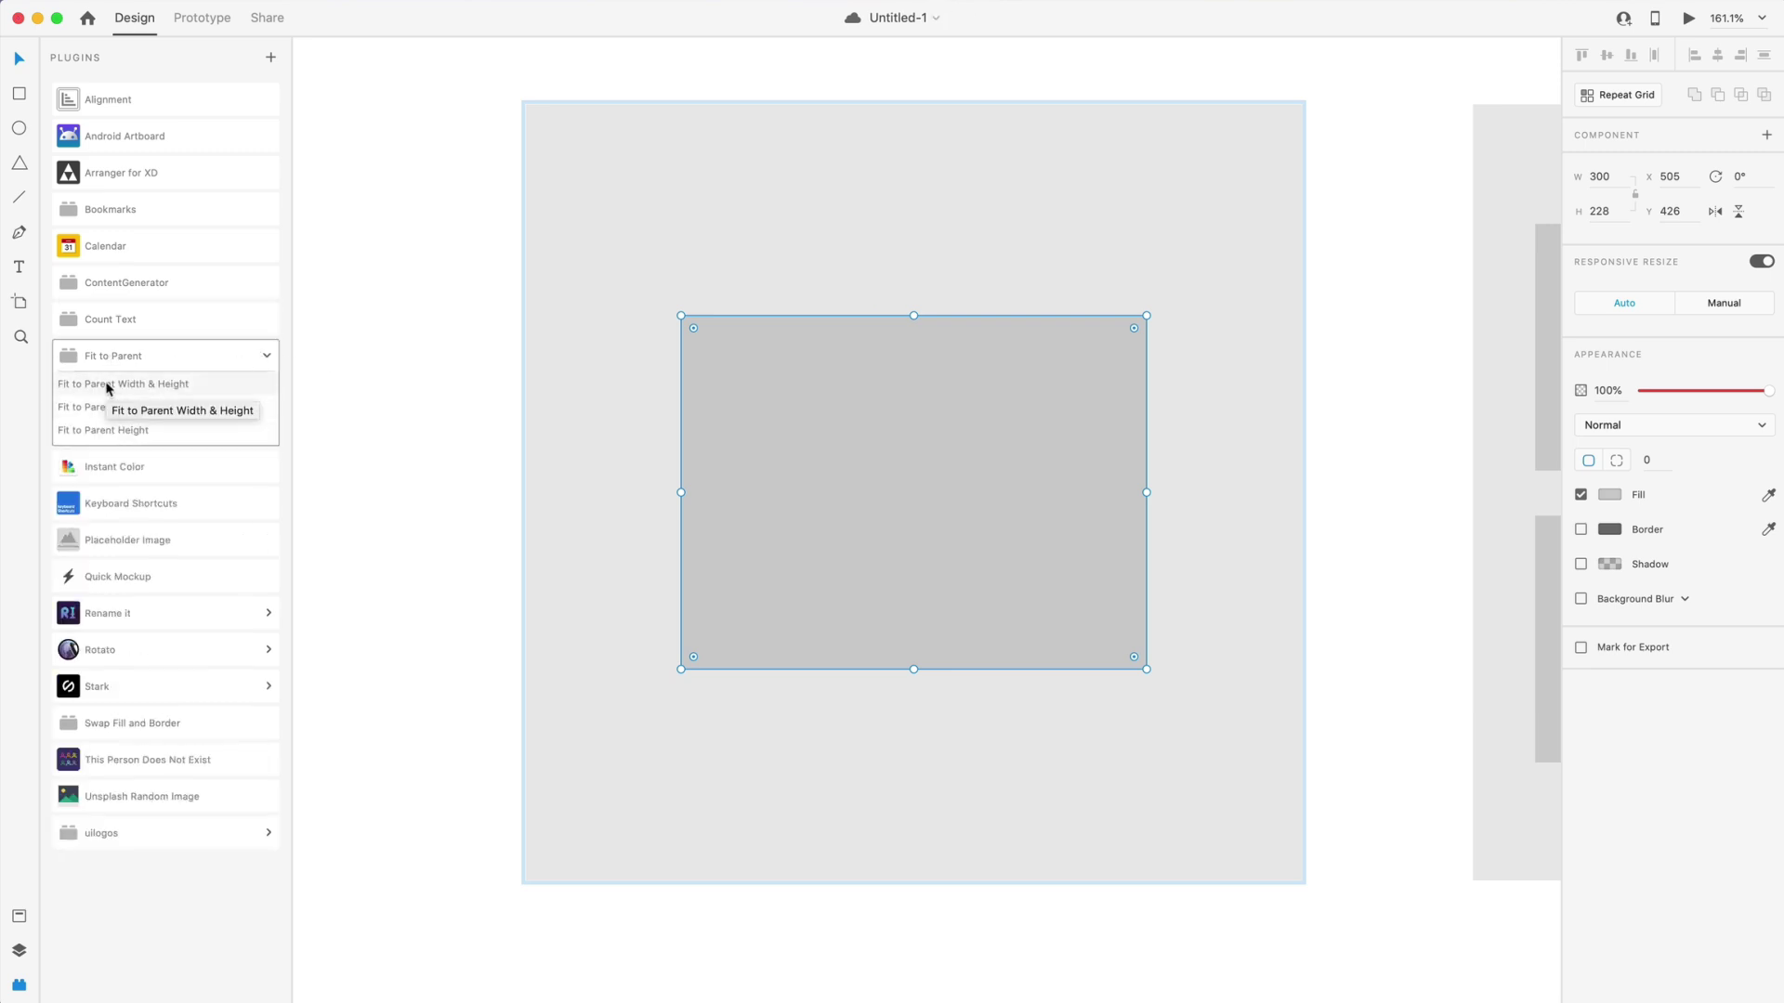
left_click(109, 388)
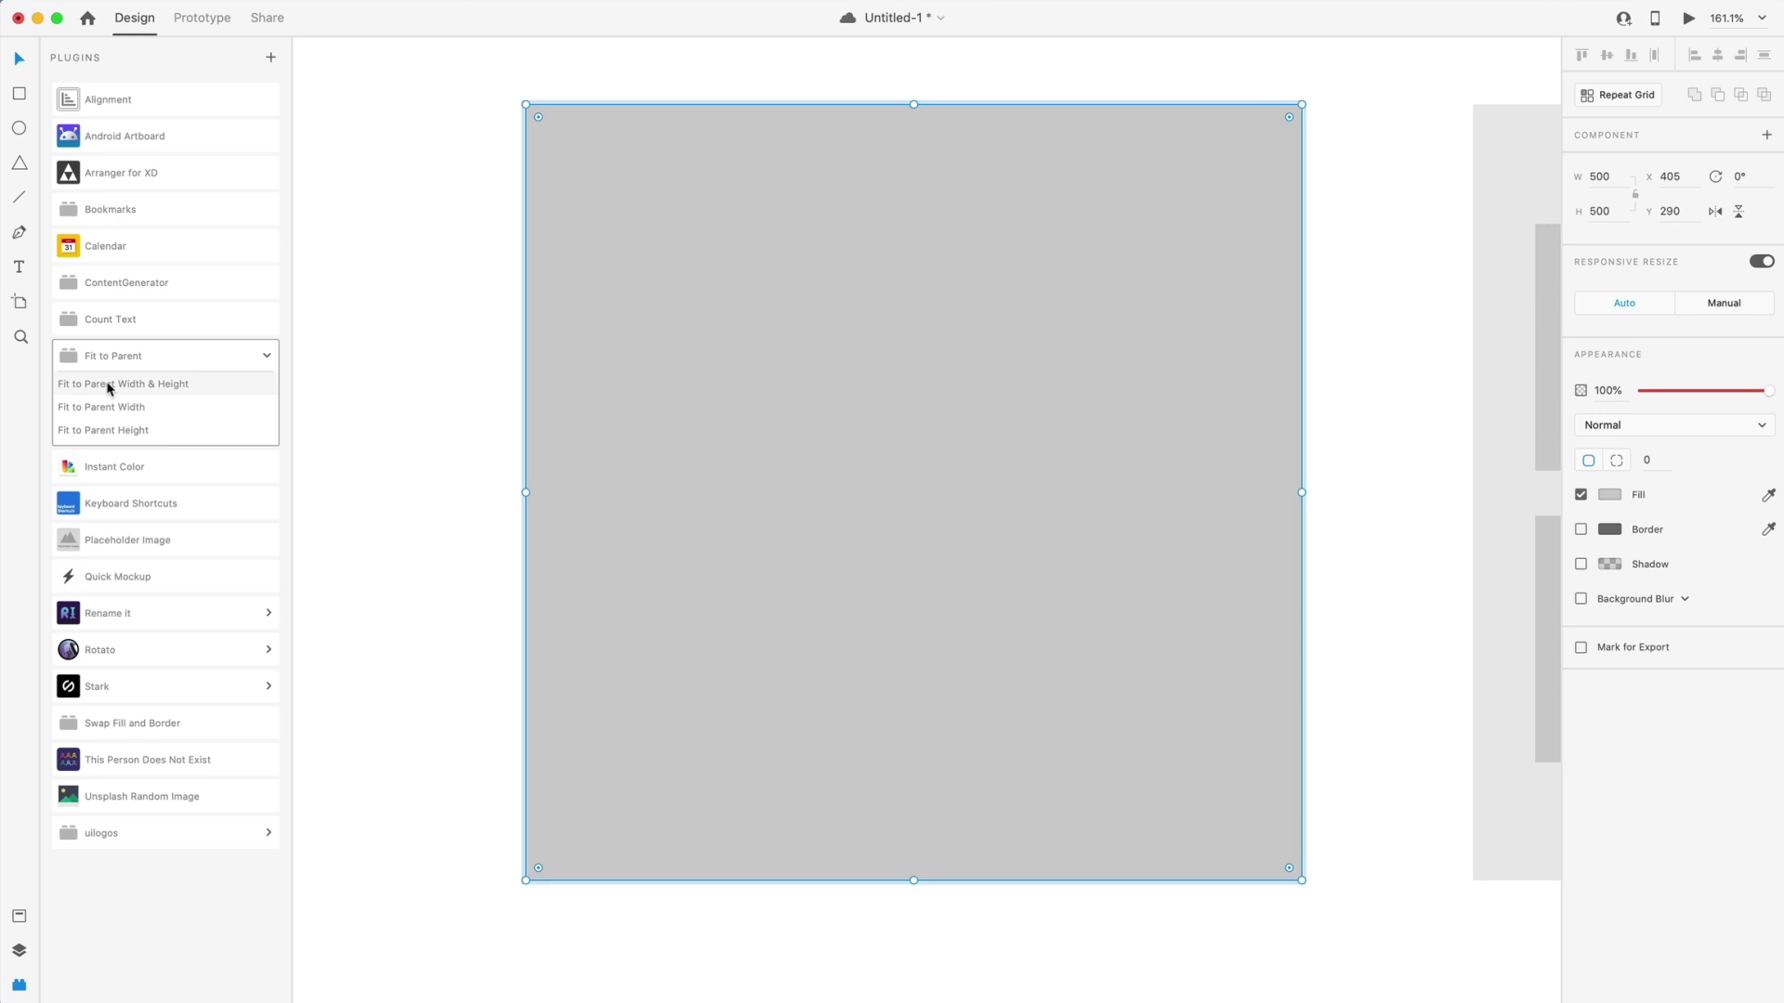
Widen both rectangles on the next artboard to their parent's width
left_click(1335, 345)
scroll(1335, 348, "right", 10)
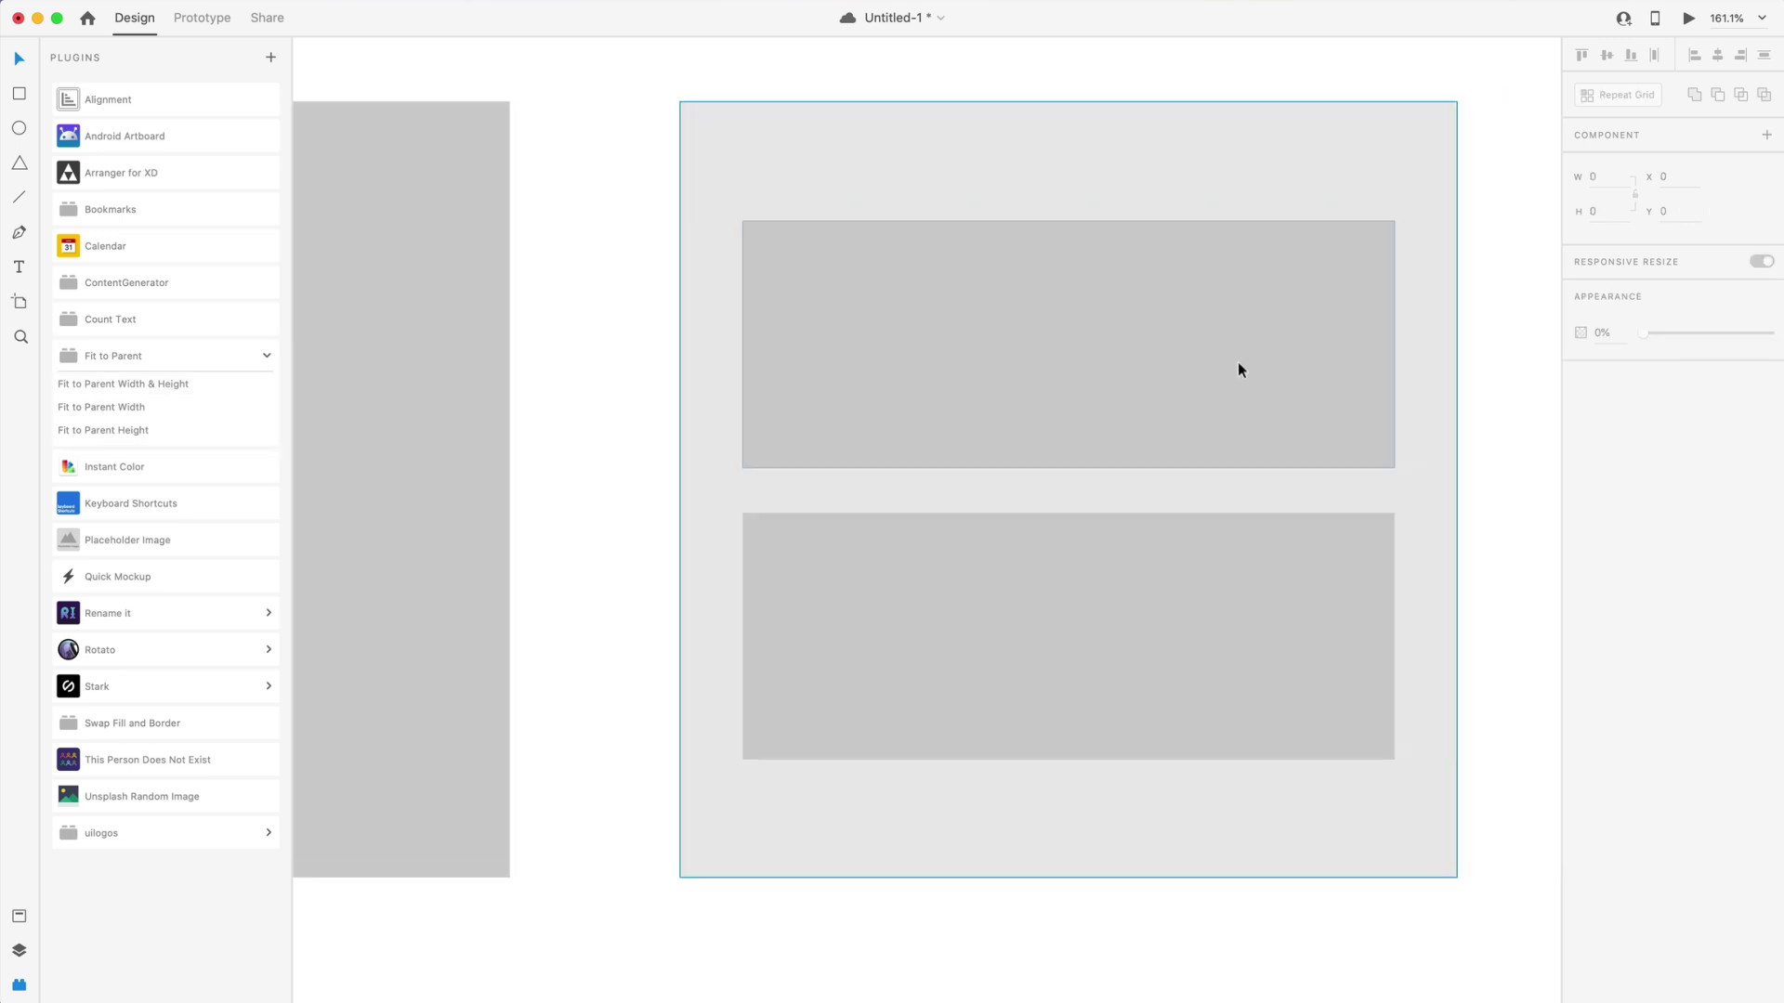
left_click(1076, 359)
left_click(1072, 337)
left_click(933, 594, "shift")
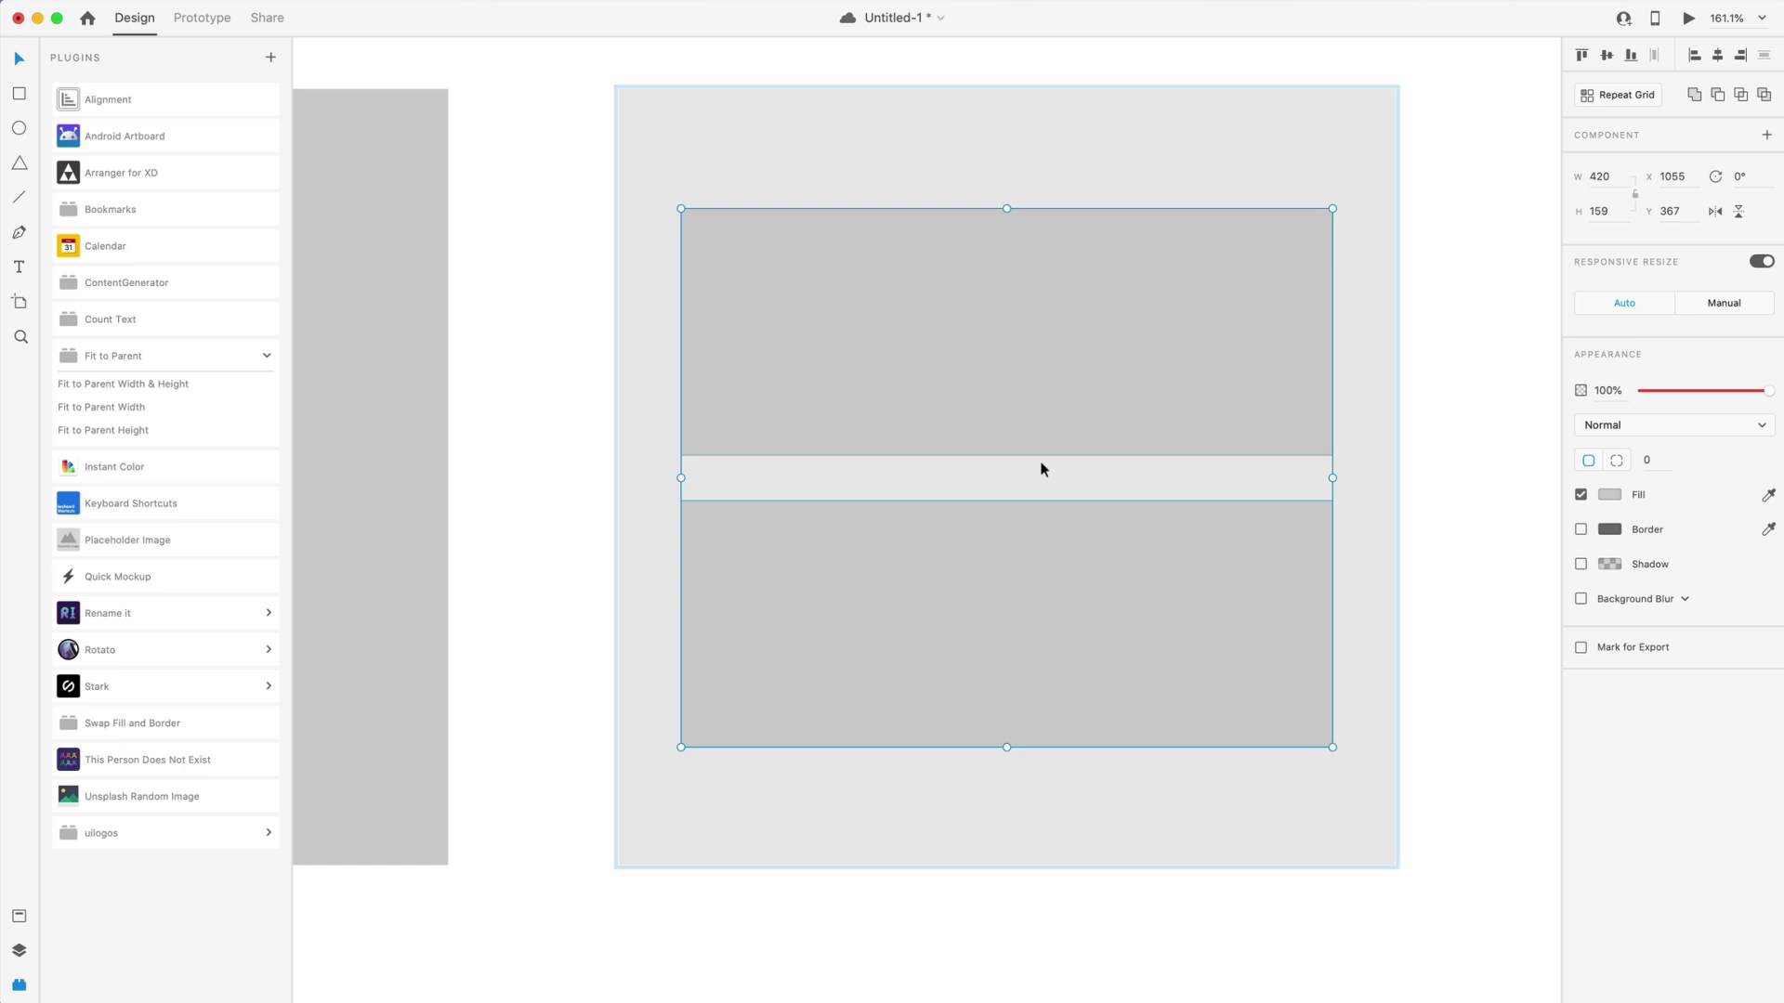
left_click(102, 407)
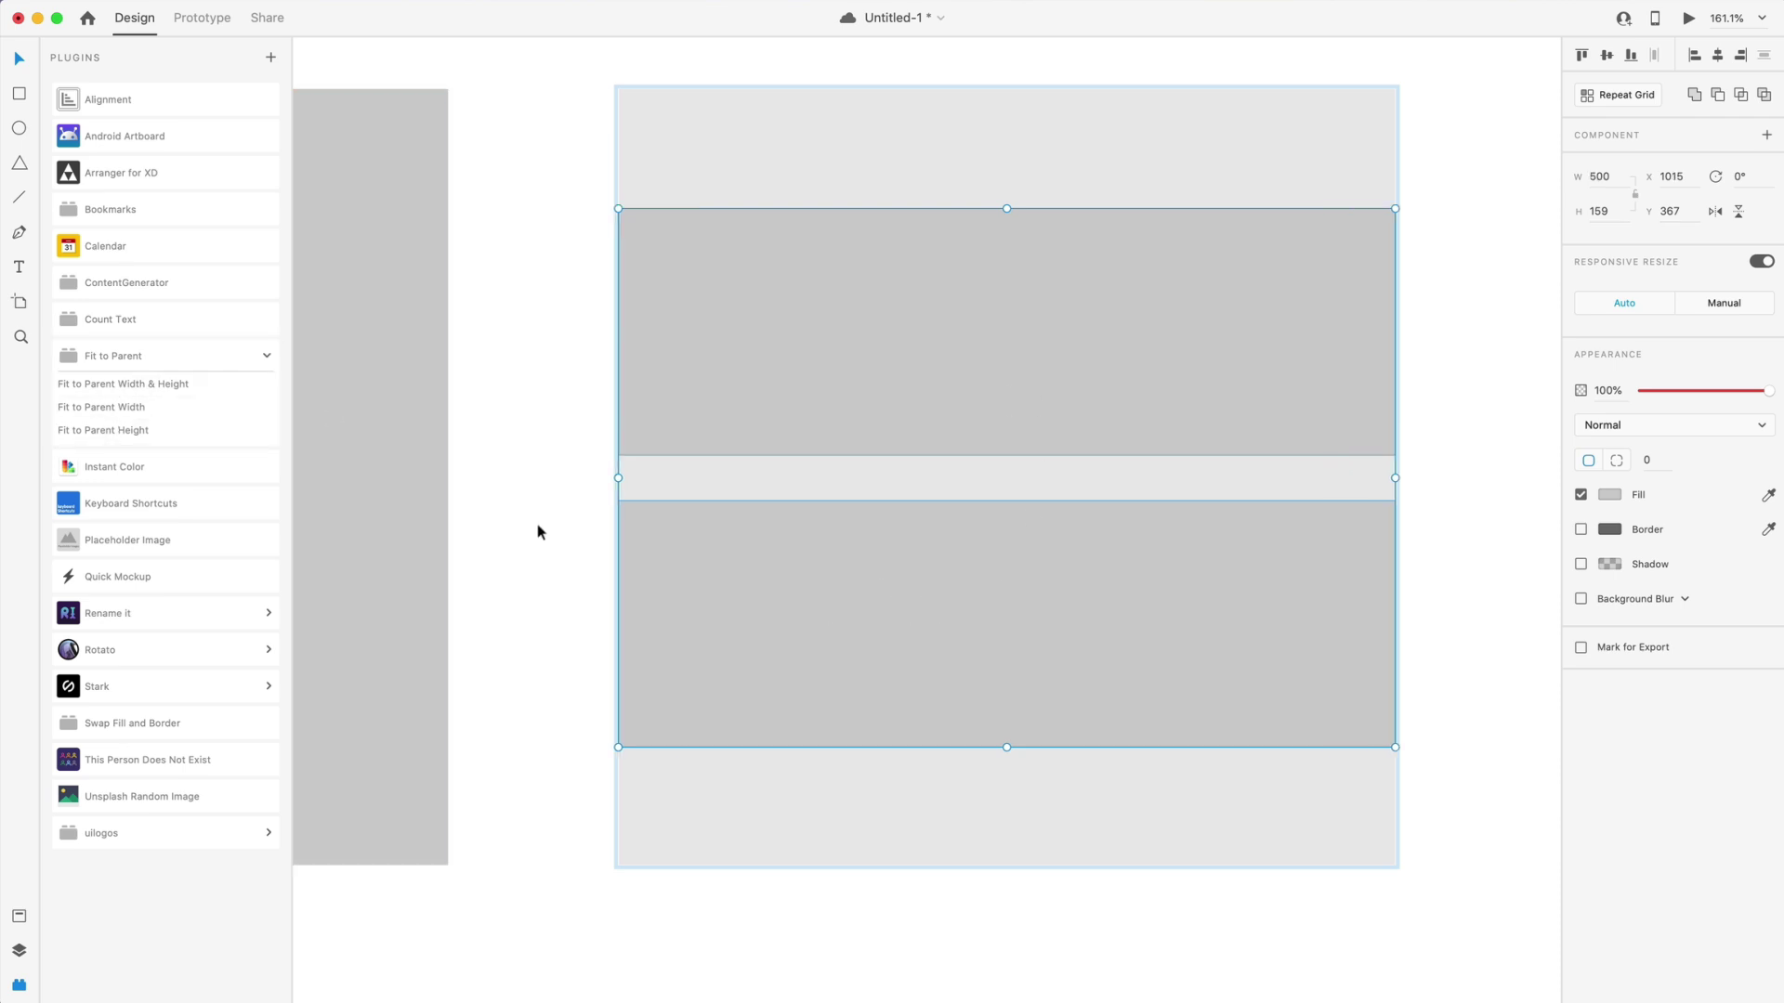
Save, then stretch the rectangles' group to the full width and height of the Web 1920 artboard
left_click(861, 546)
scroll(861, 546, "down", 5)
key("super+s")
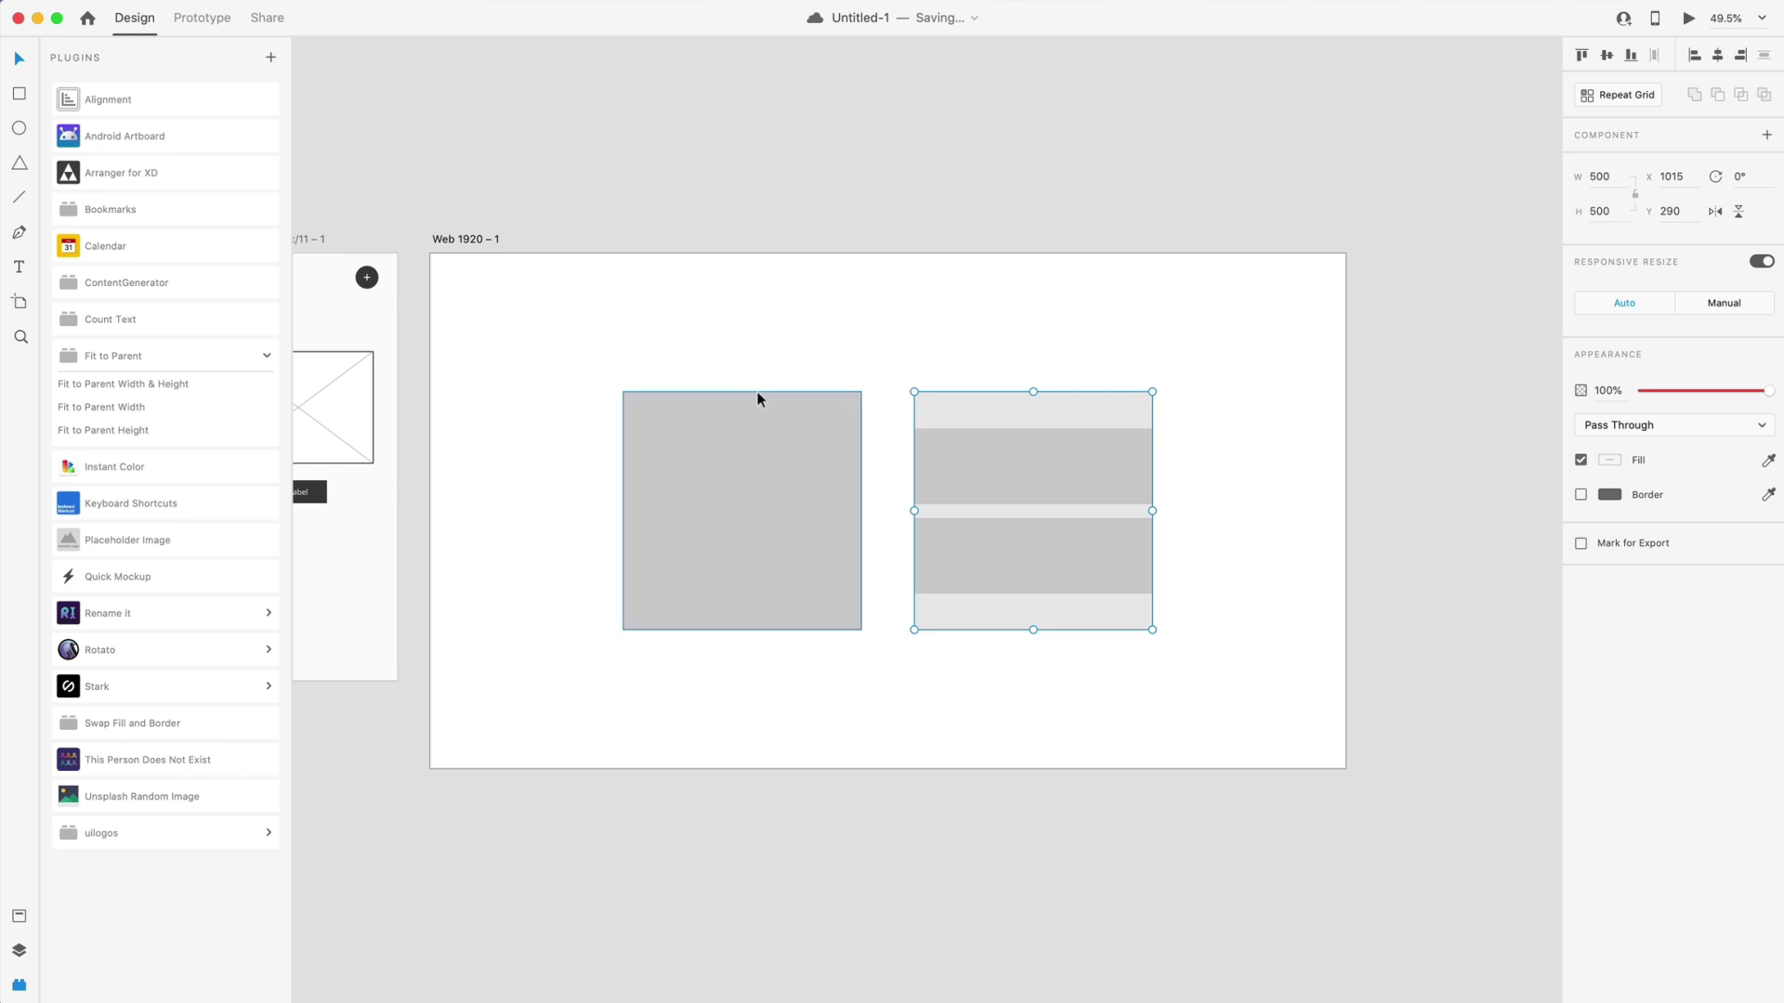
left_click(151, 407)
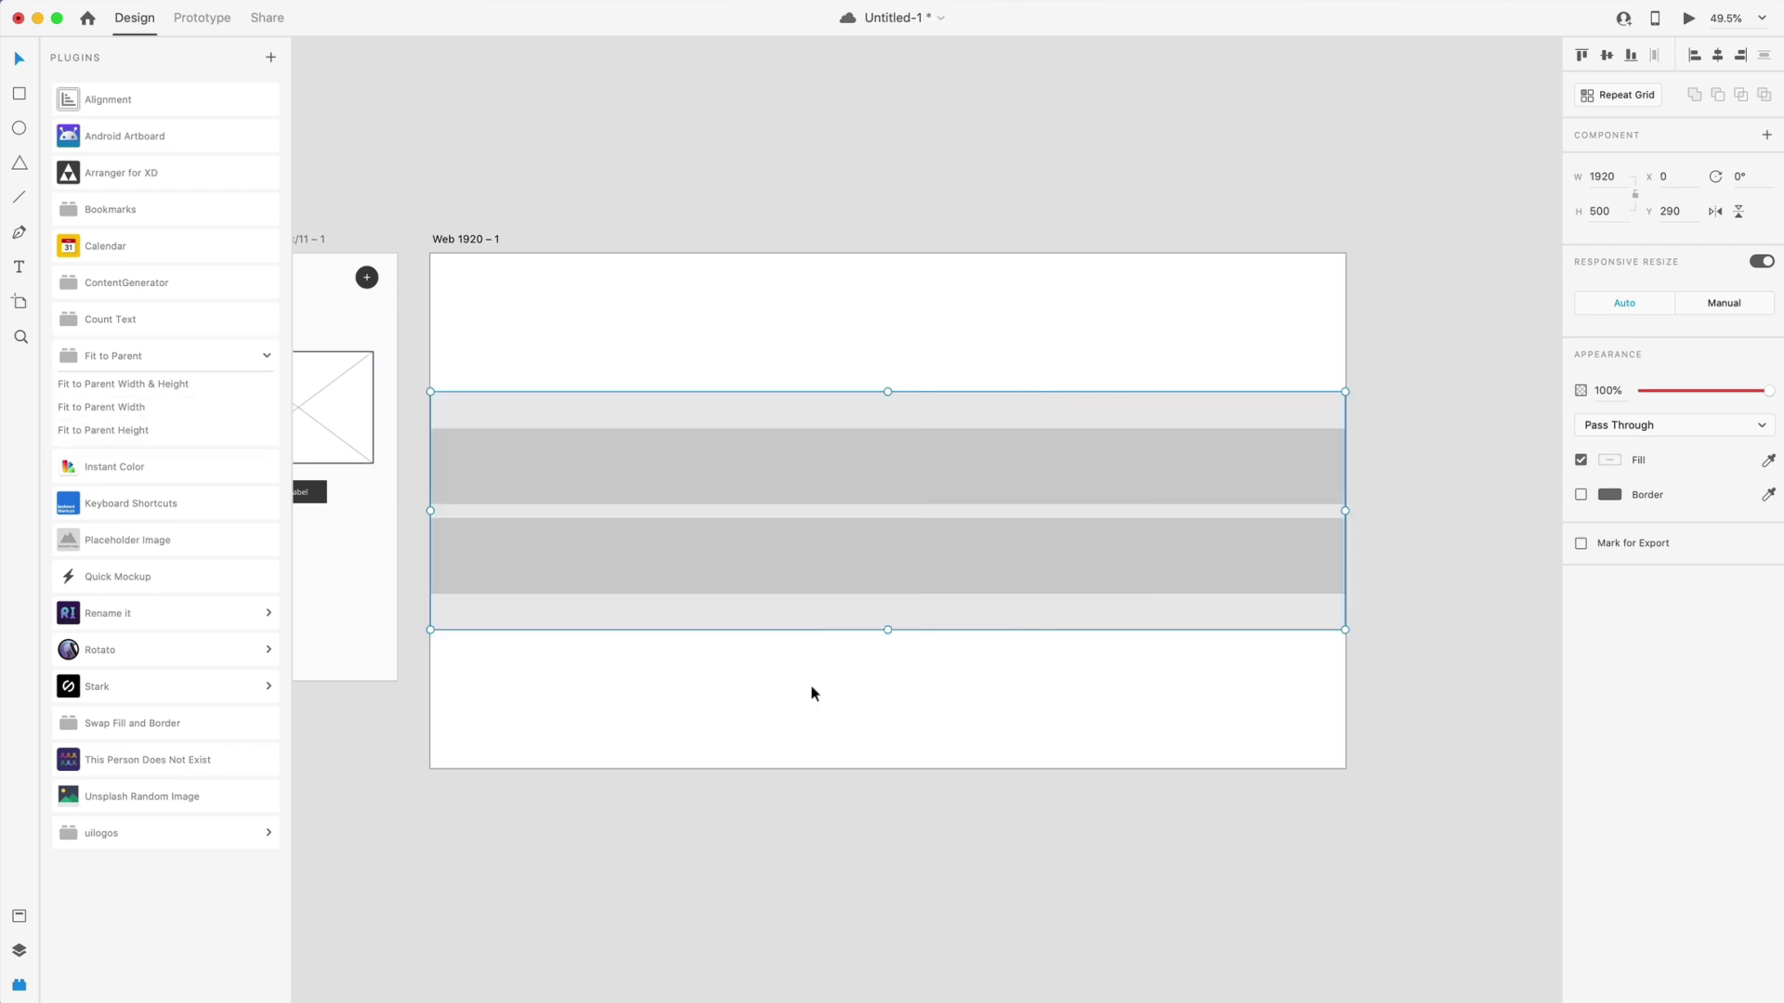
left_click(130, 430)
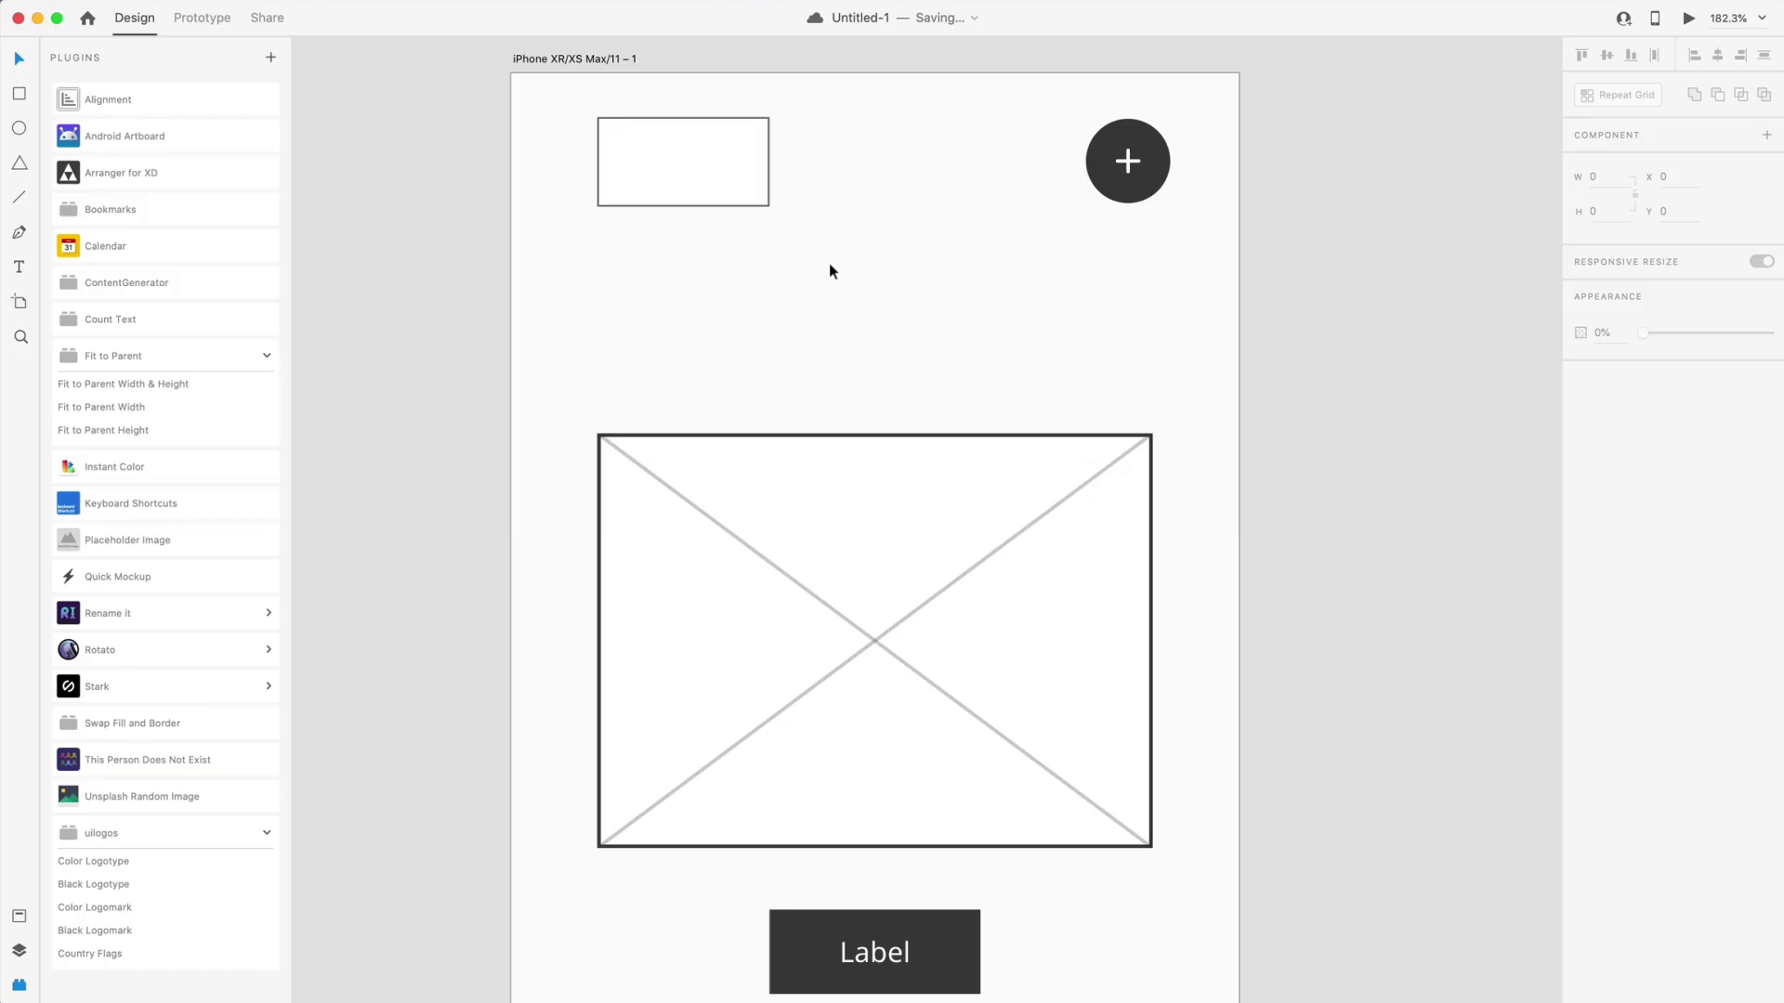
Fill the small top-left rectangle with a black dummy logotype and shrink it to about half size
left_click(666, 169)
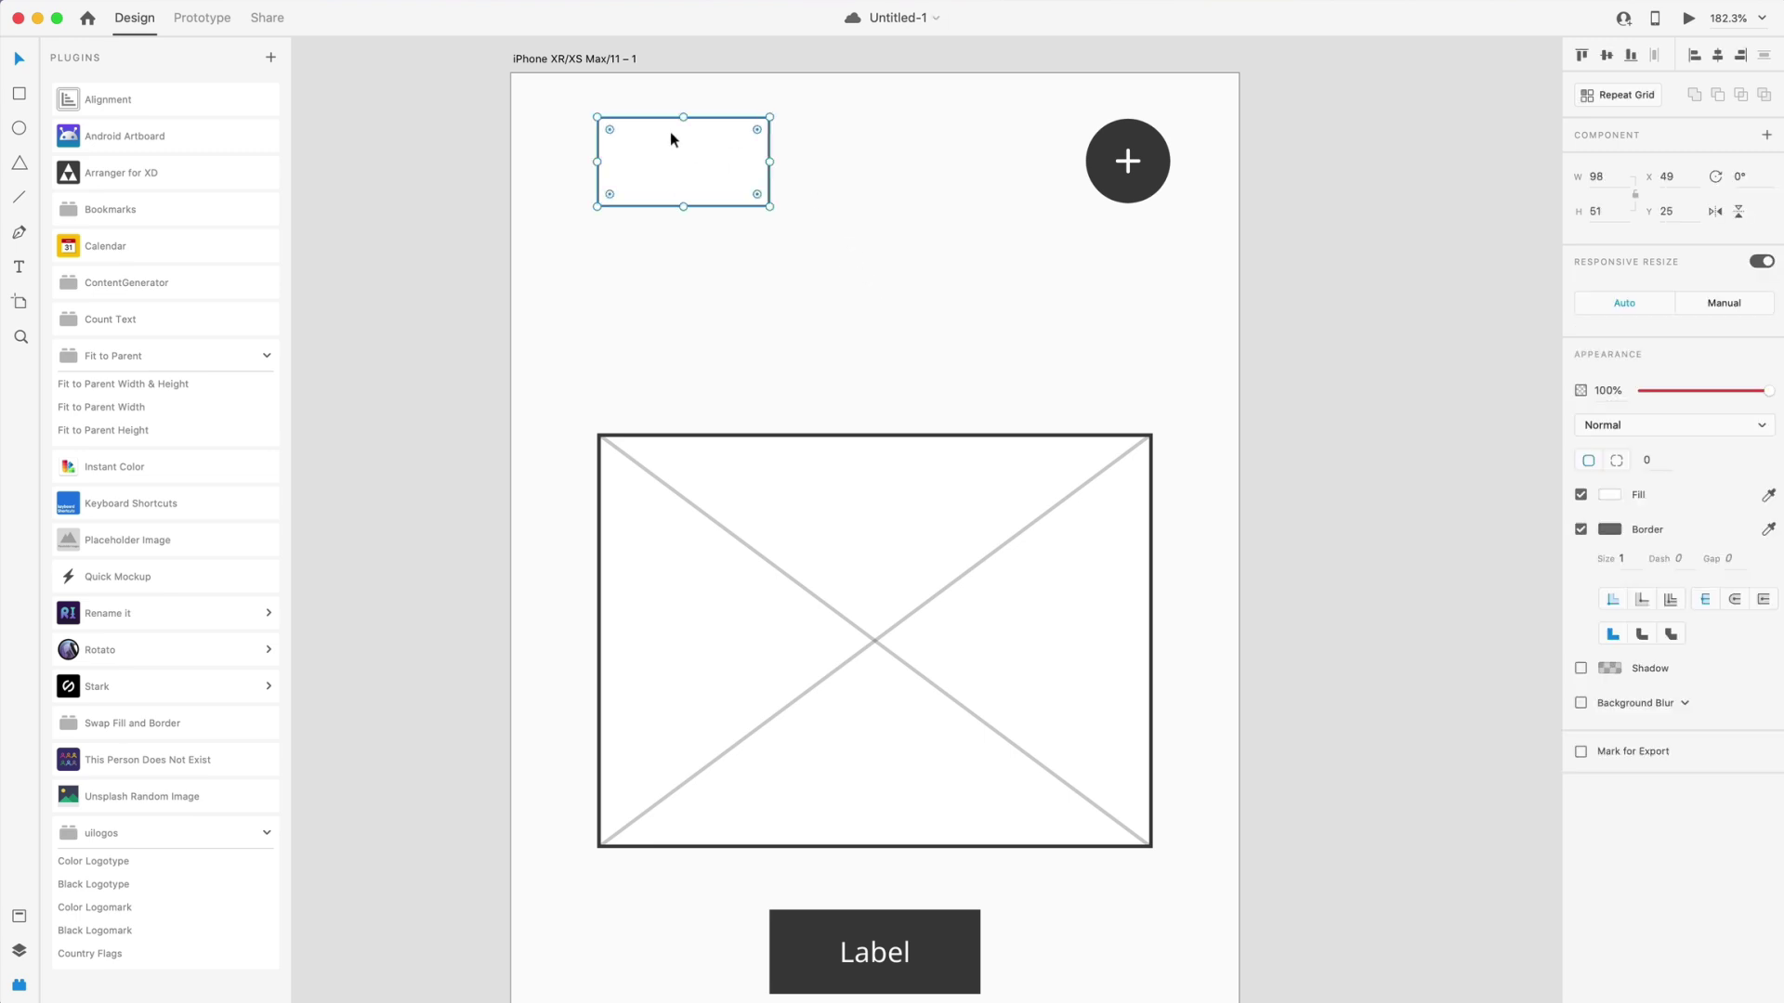
left_click(89, 884)
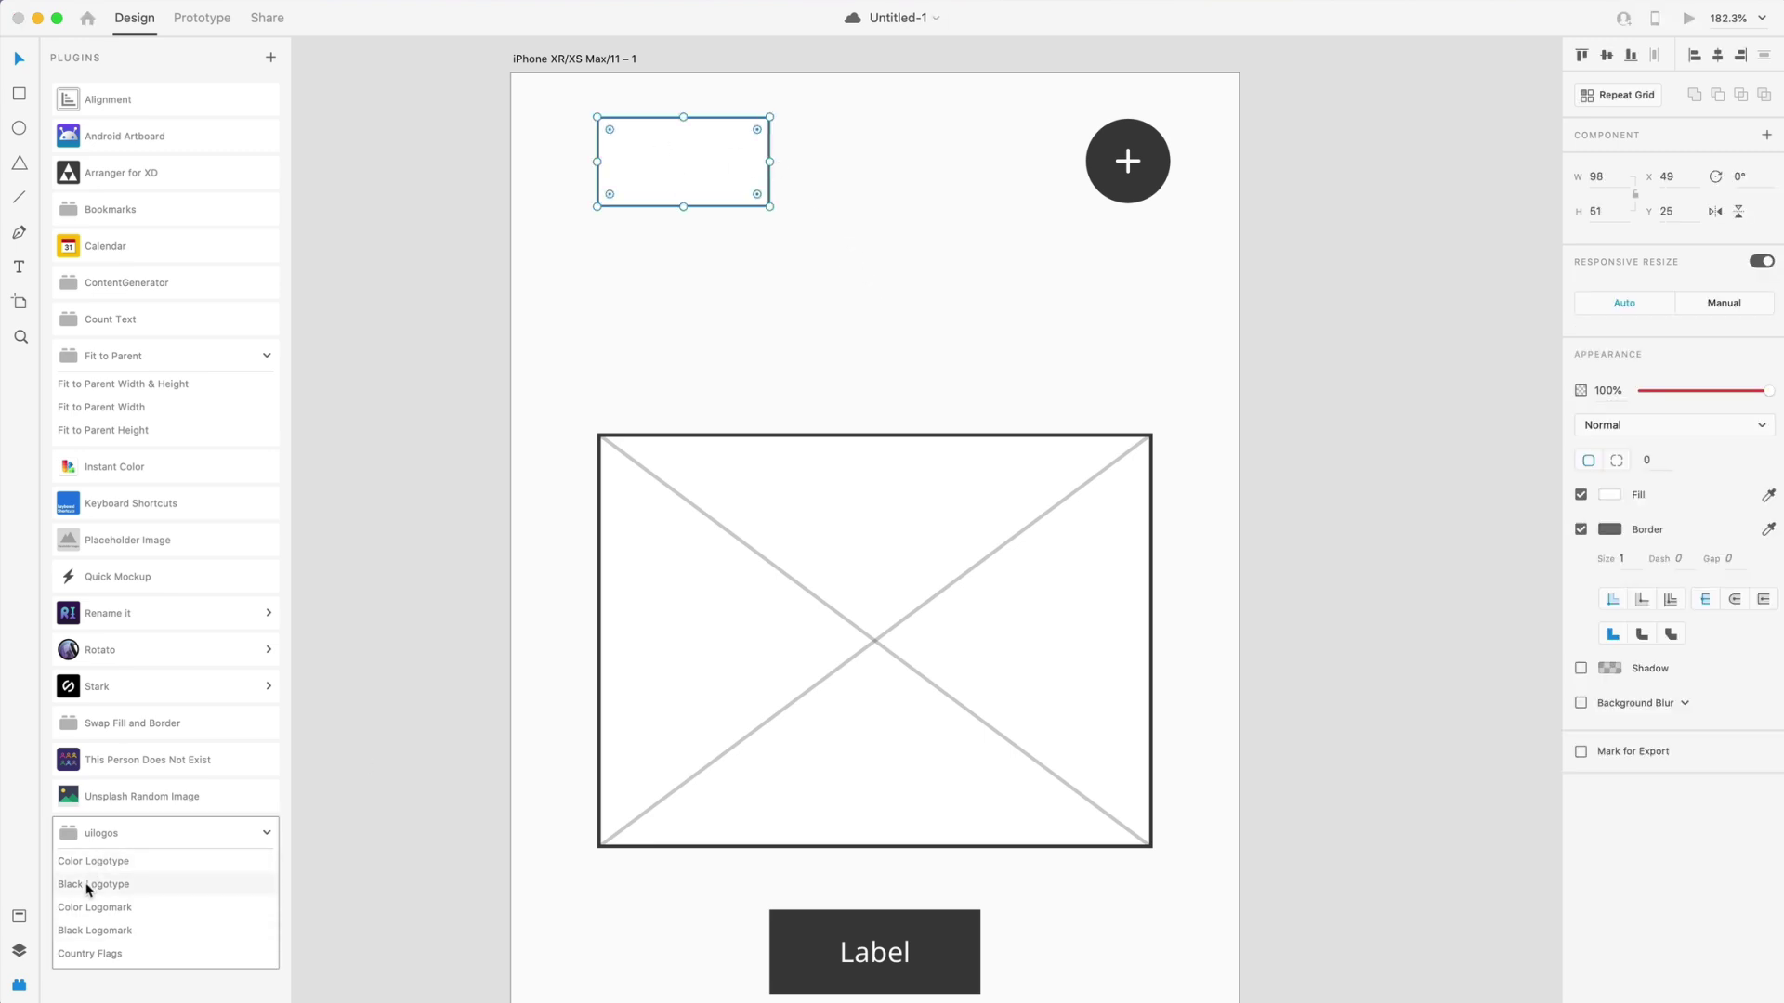
left_click(995, 132)
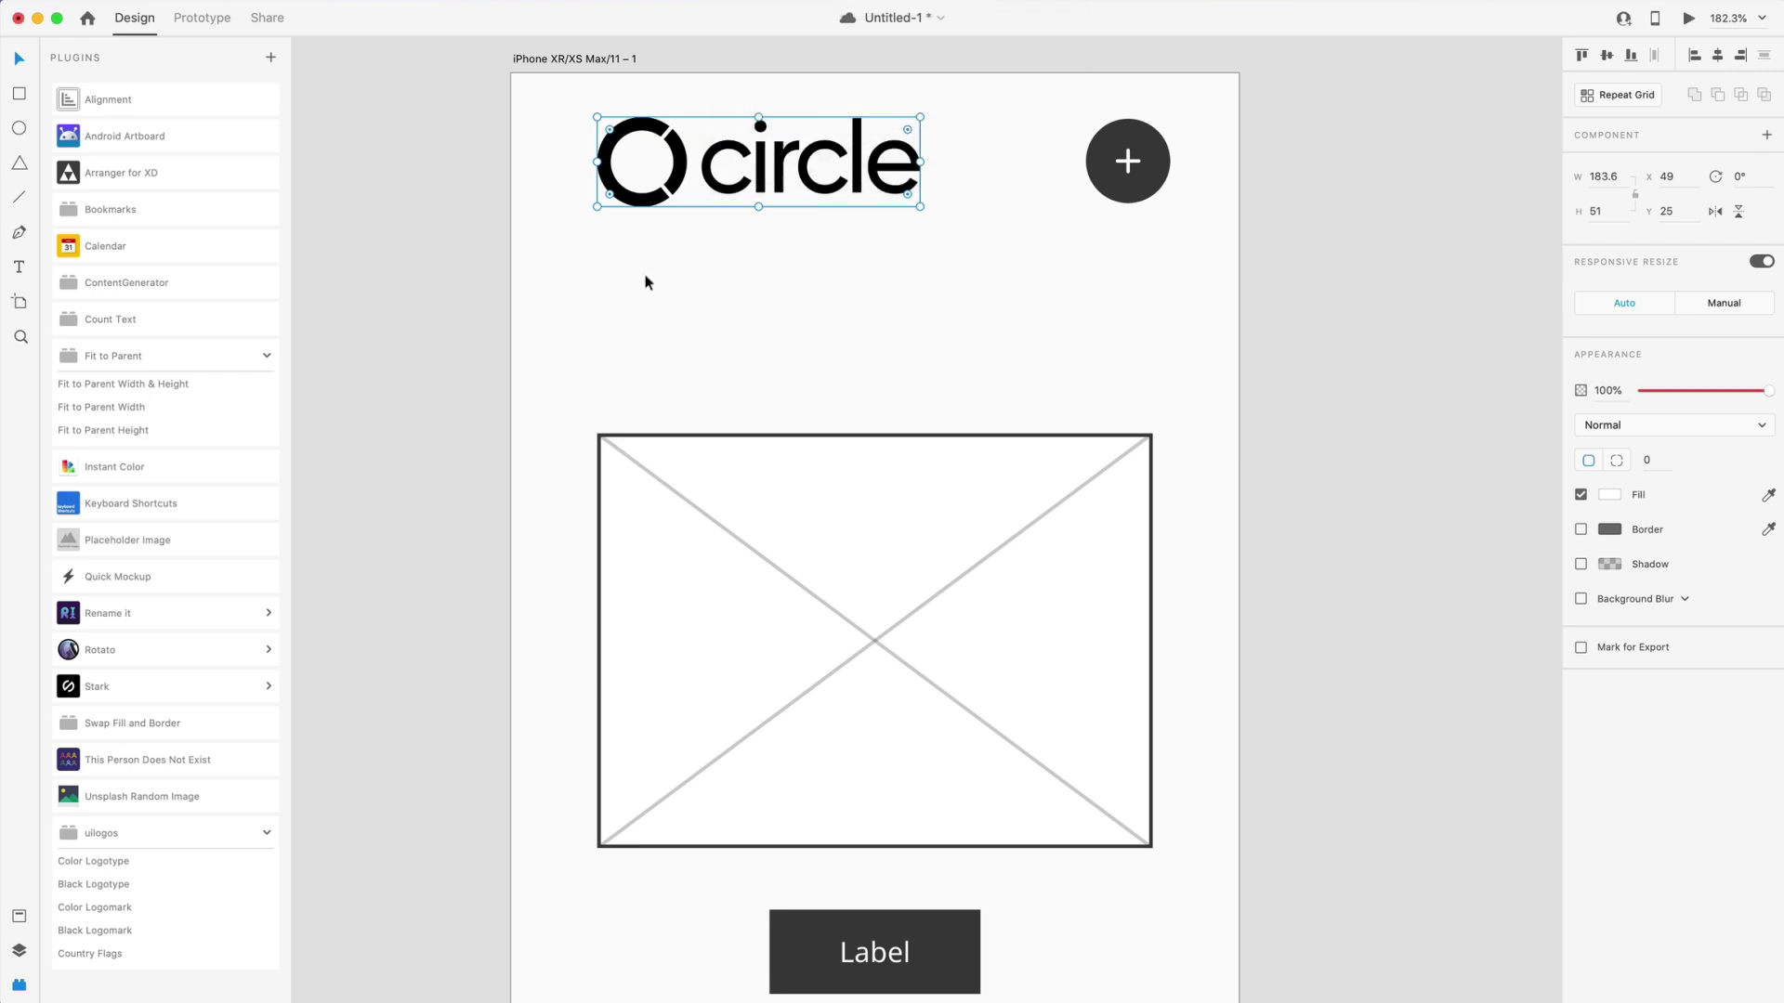
left_click_drag(922, 205, 701, 169)
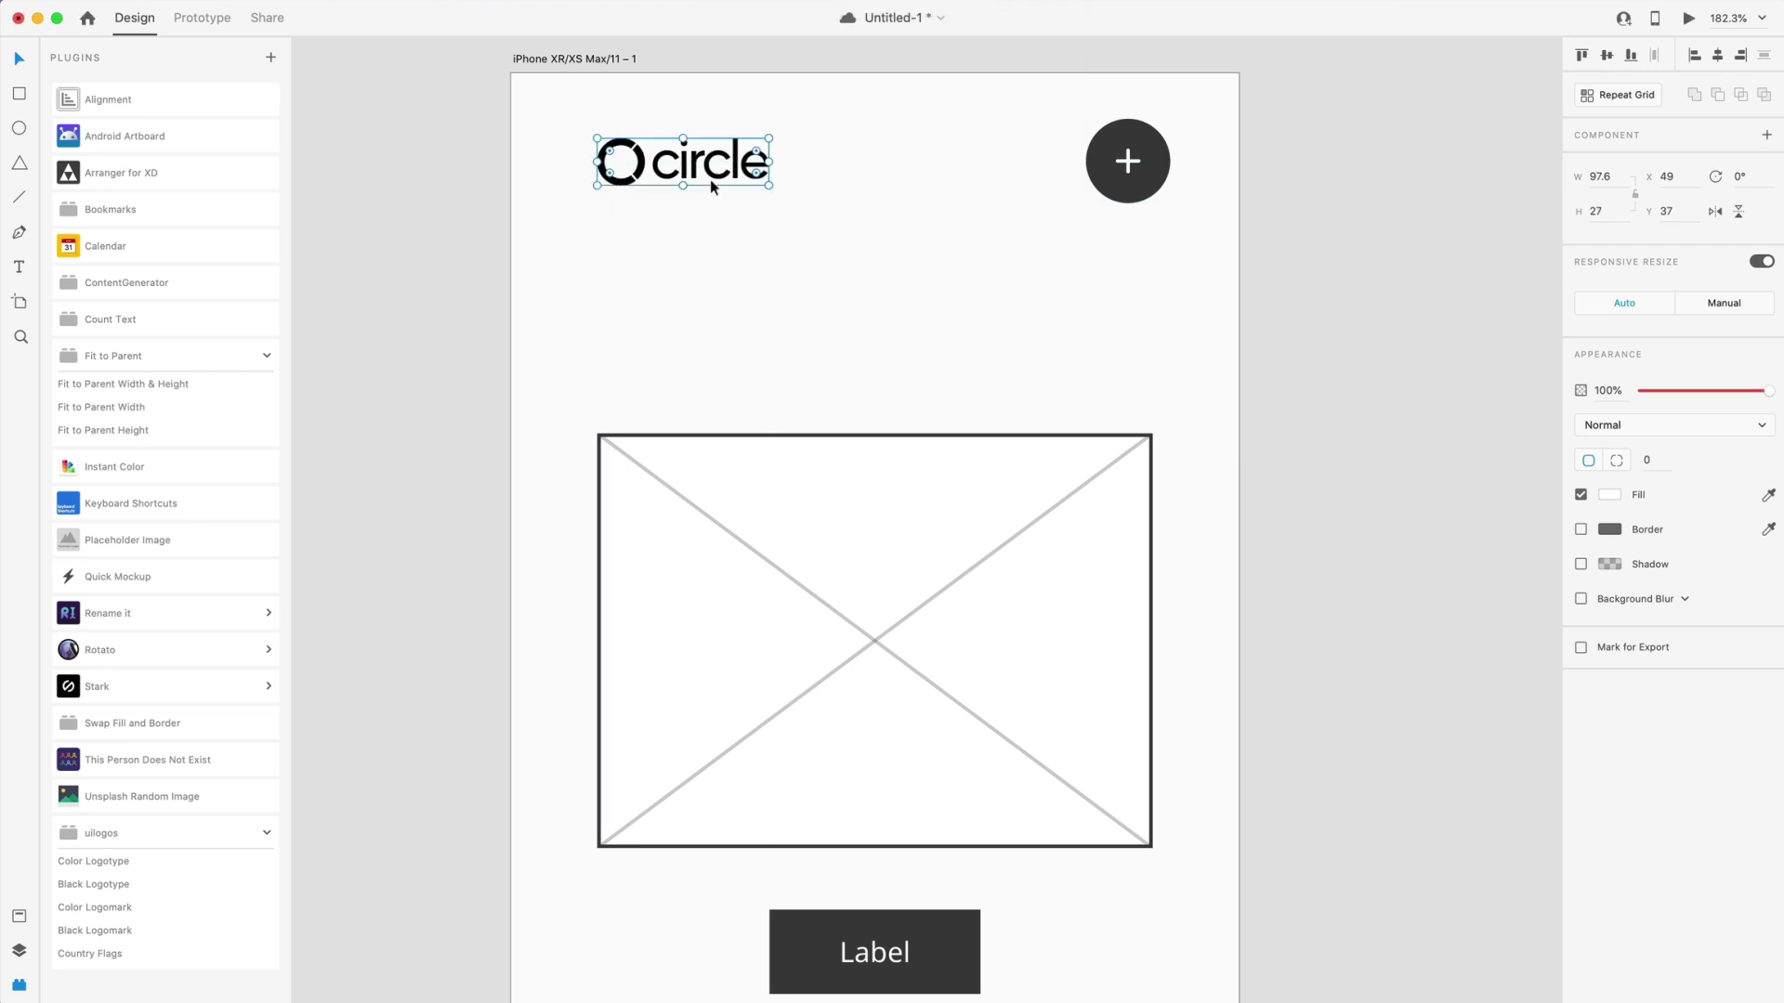
Try a colour logotype and a country flag, ending on a green colour logomark
left_click(85, 861)
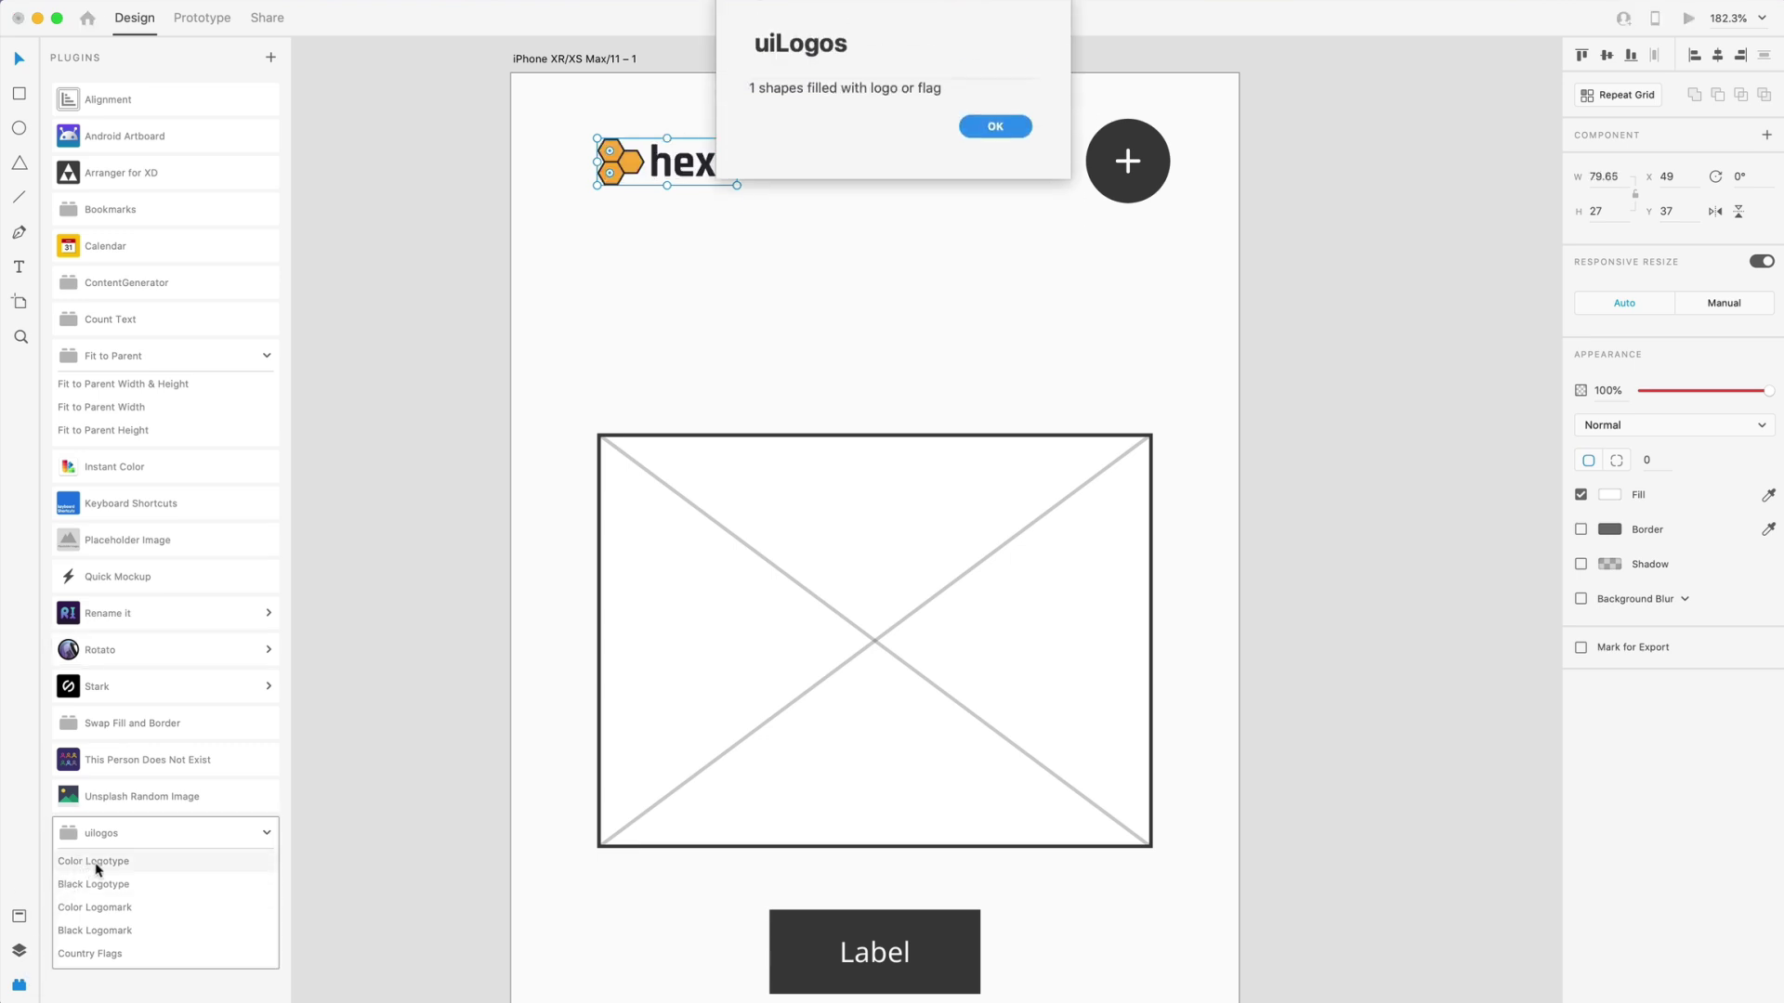
left_click(995, 139)
left_click(90, 953)
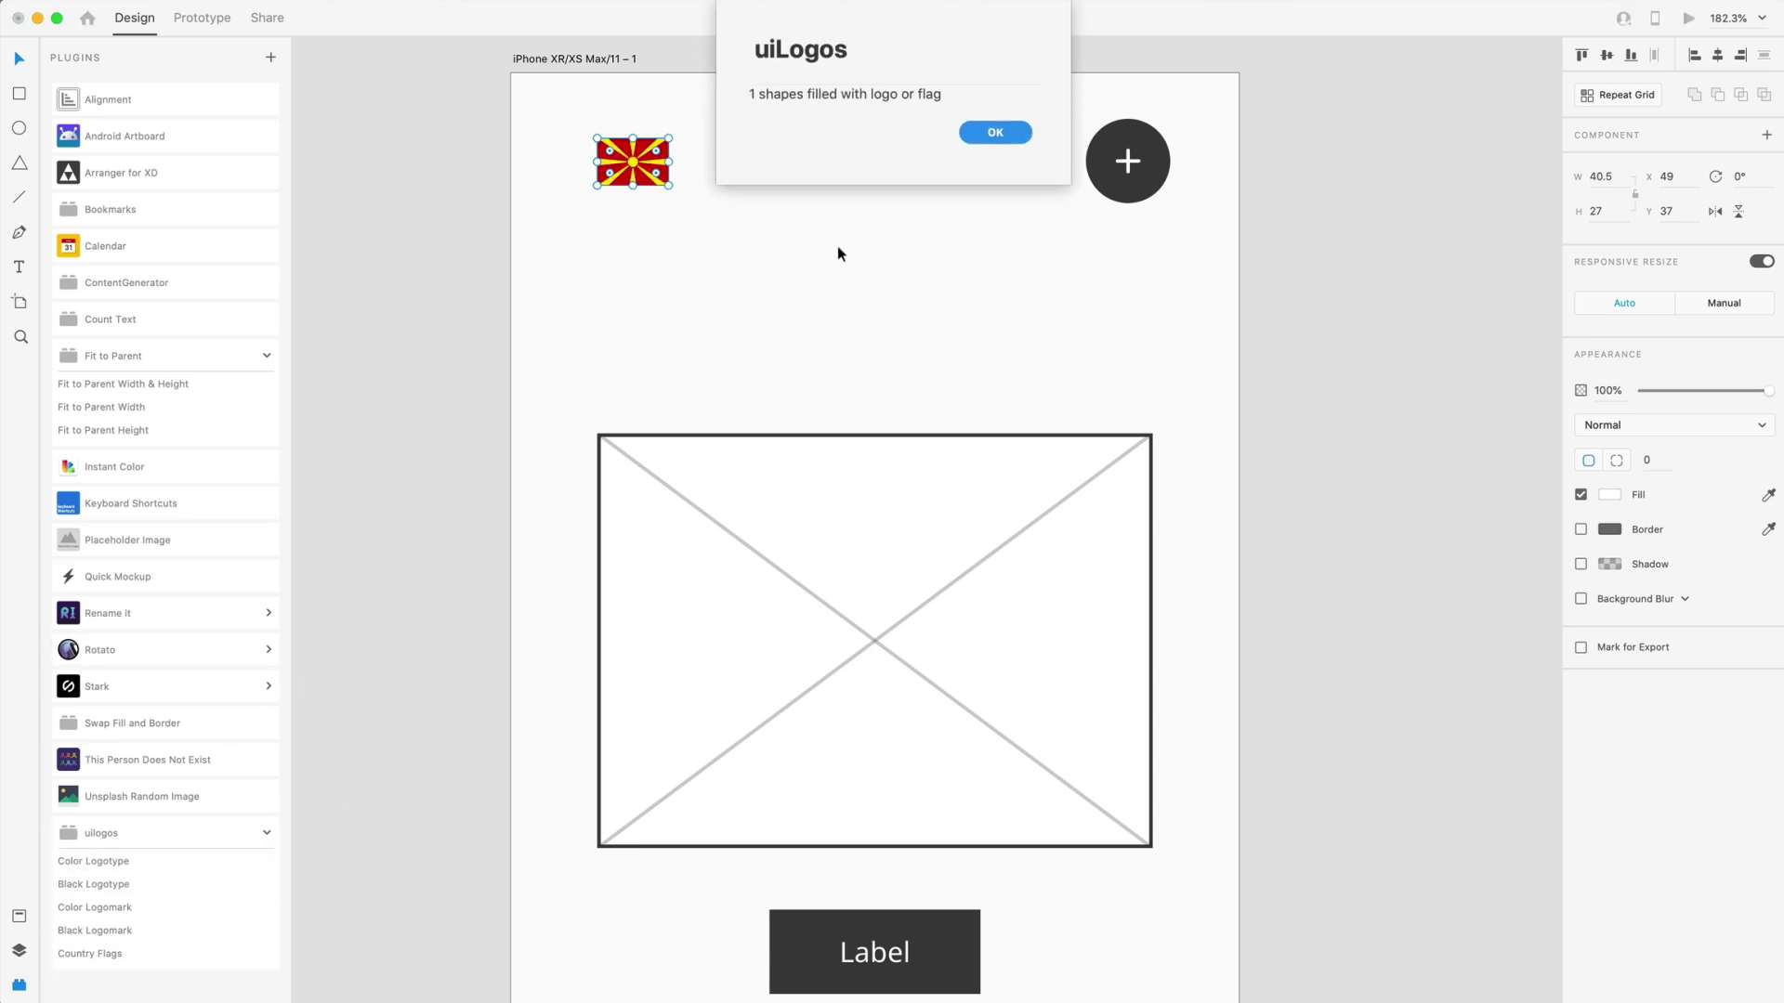
left_click(995, 133)
left_click(90, 953)
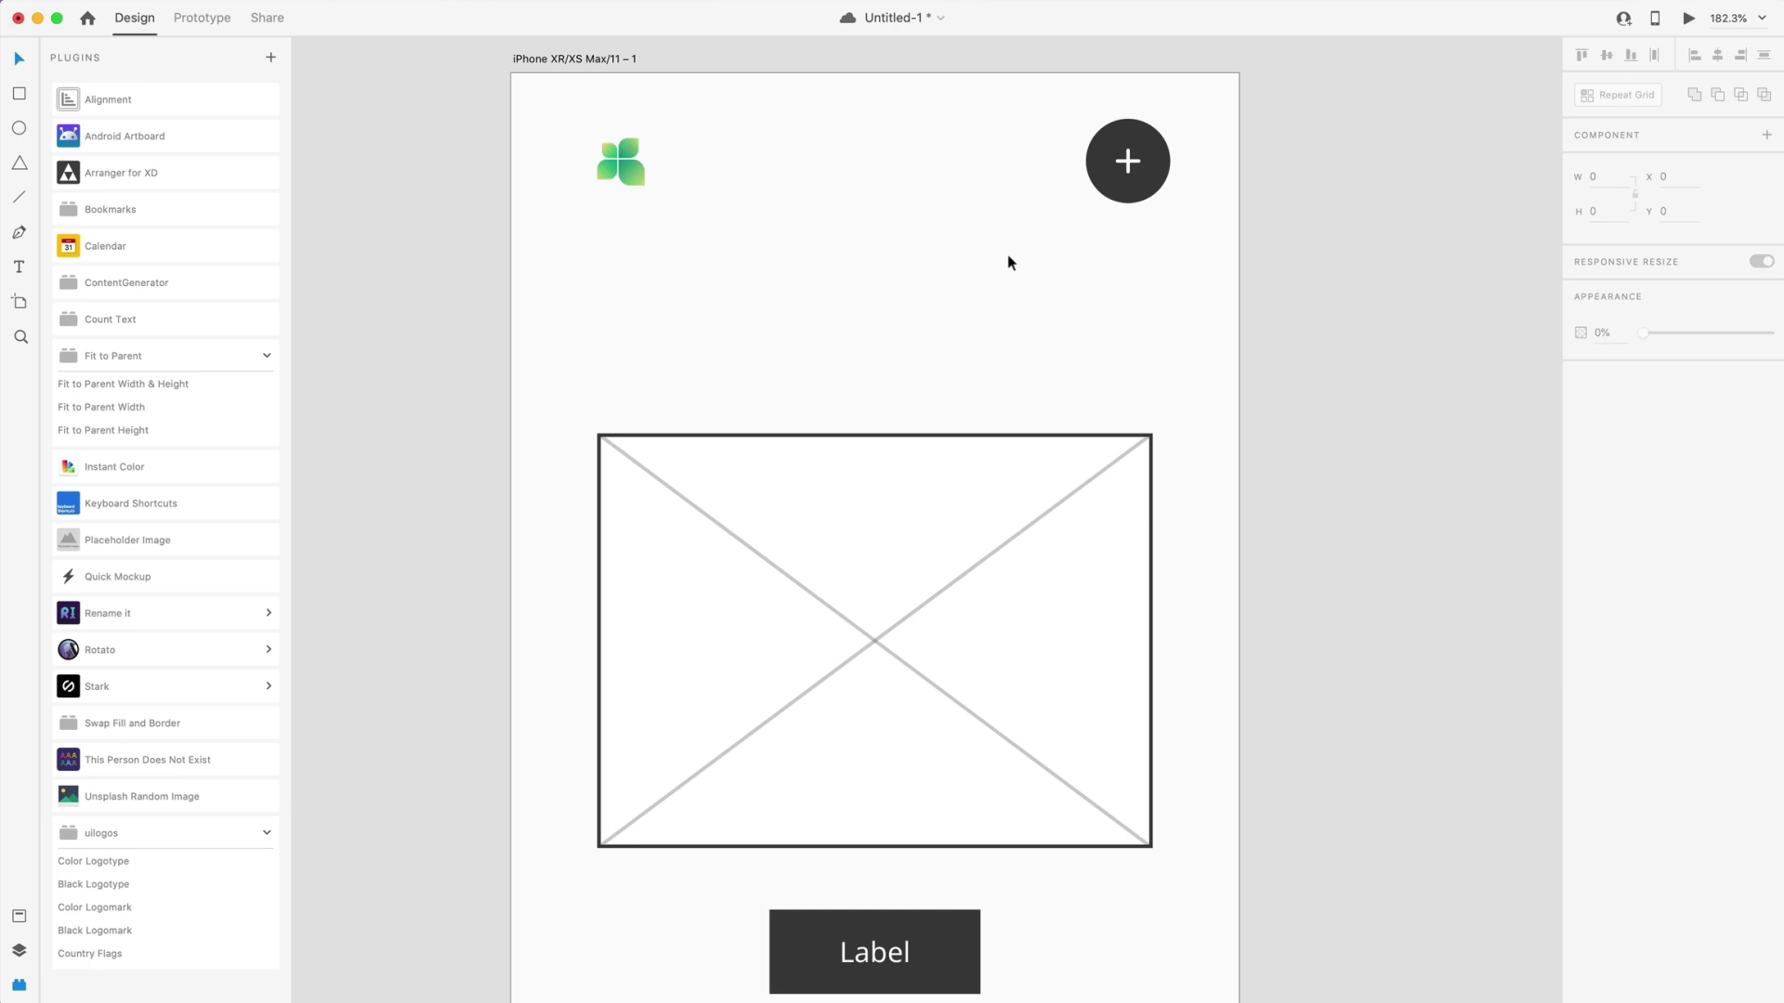